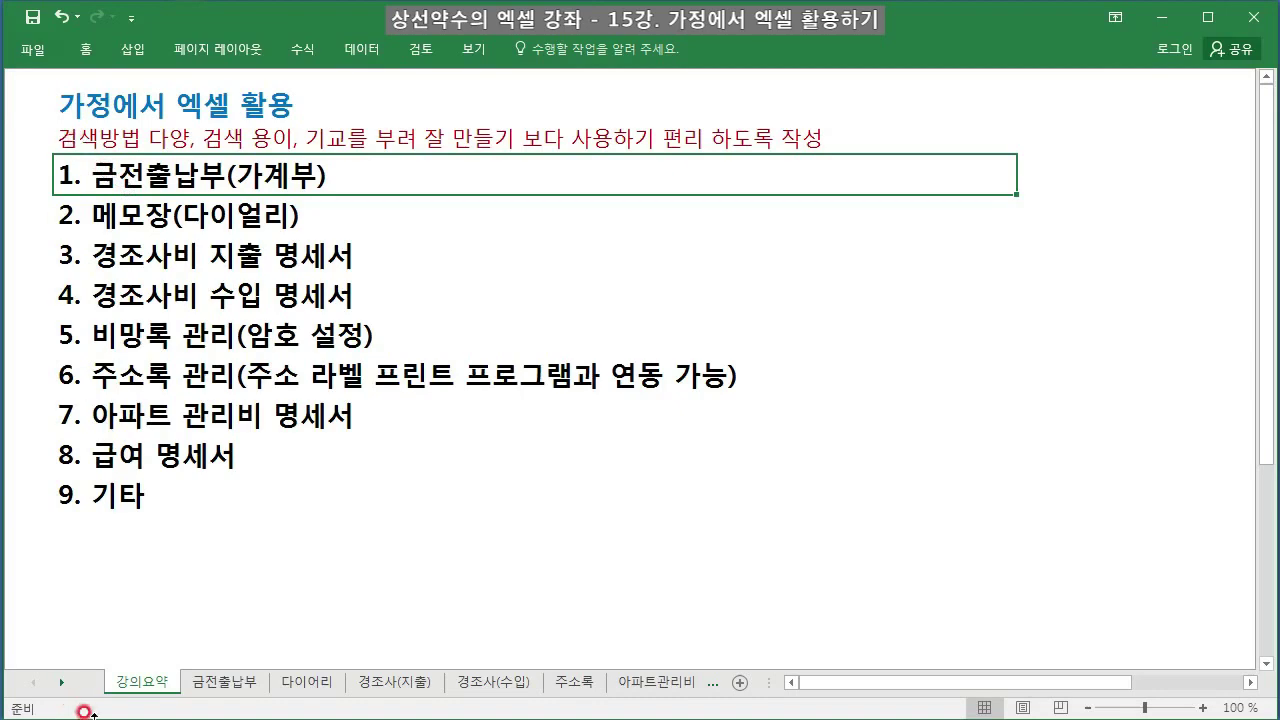
- Examine the balance formula in F5 of the 금전출납부 sheet, including its IF condition and the F4+D5-E5 calculation
click(219, 684)
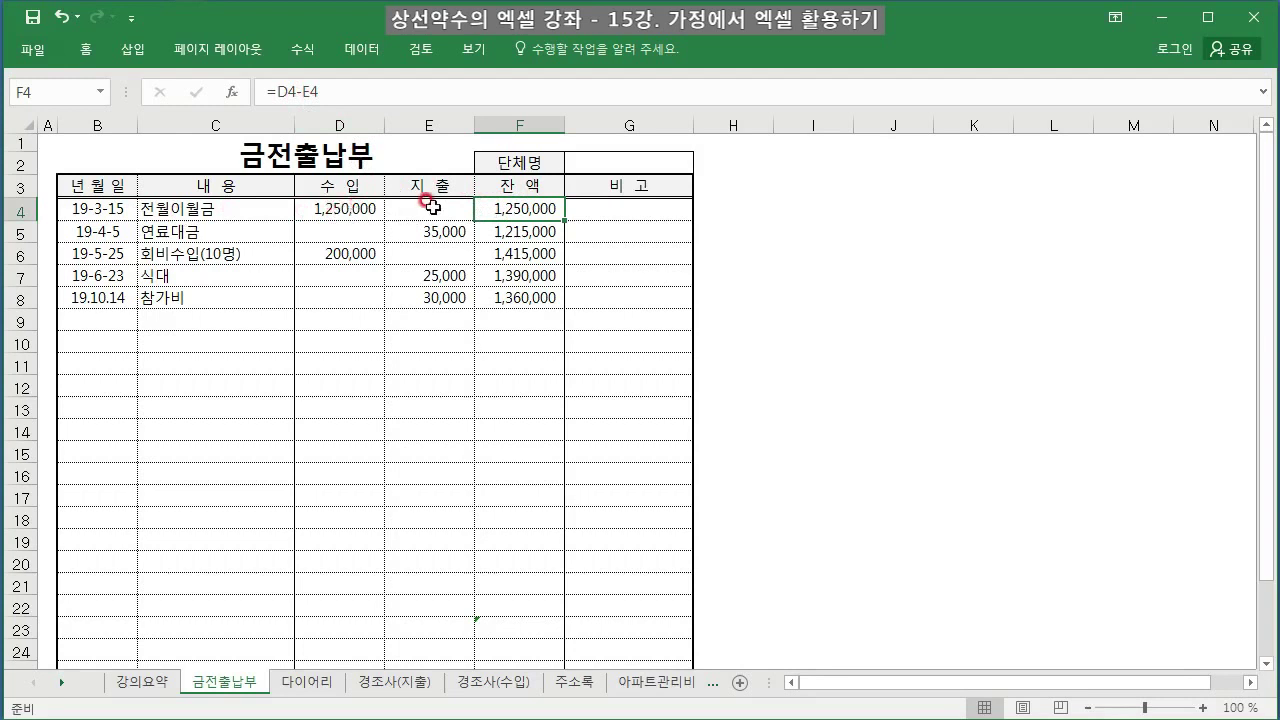
click(515, 233)
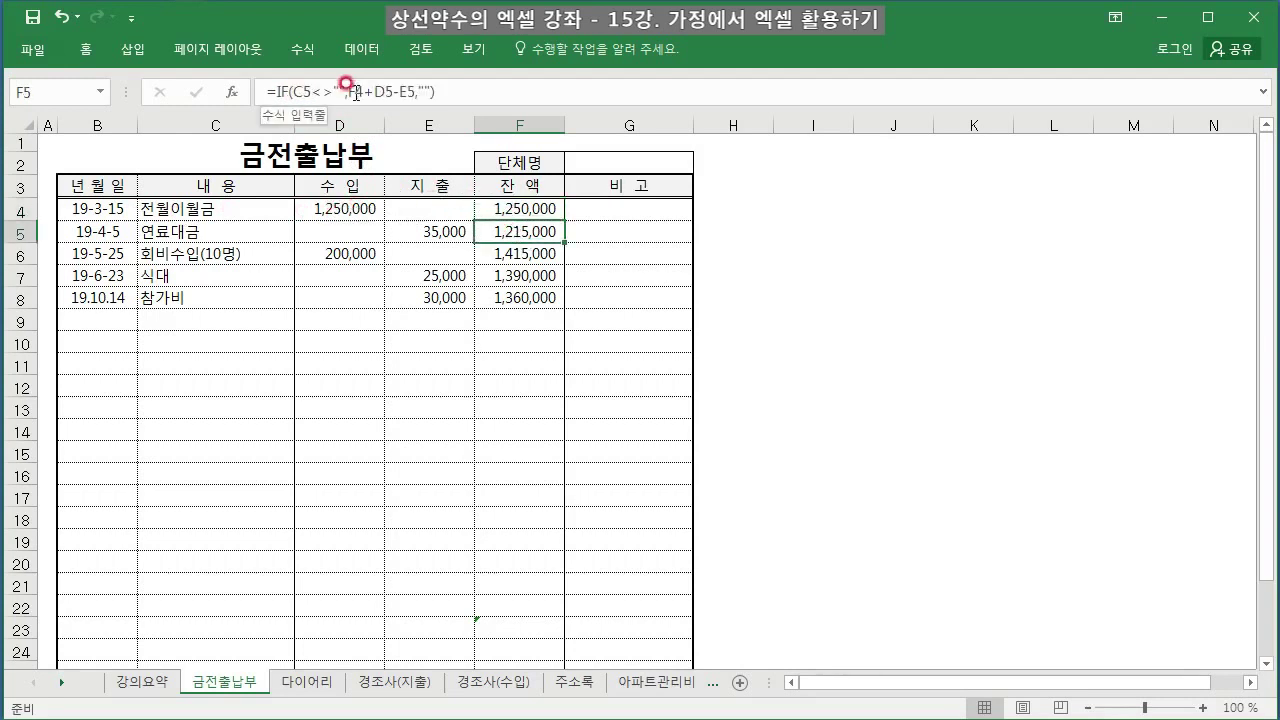
drag(346, 91, 415, 92)
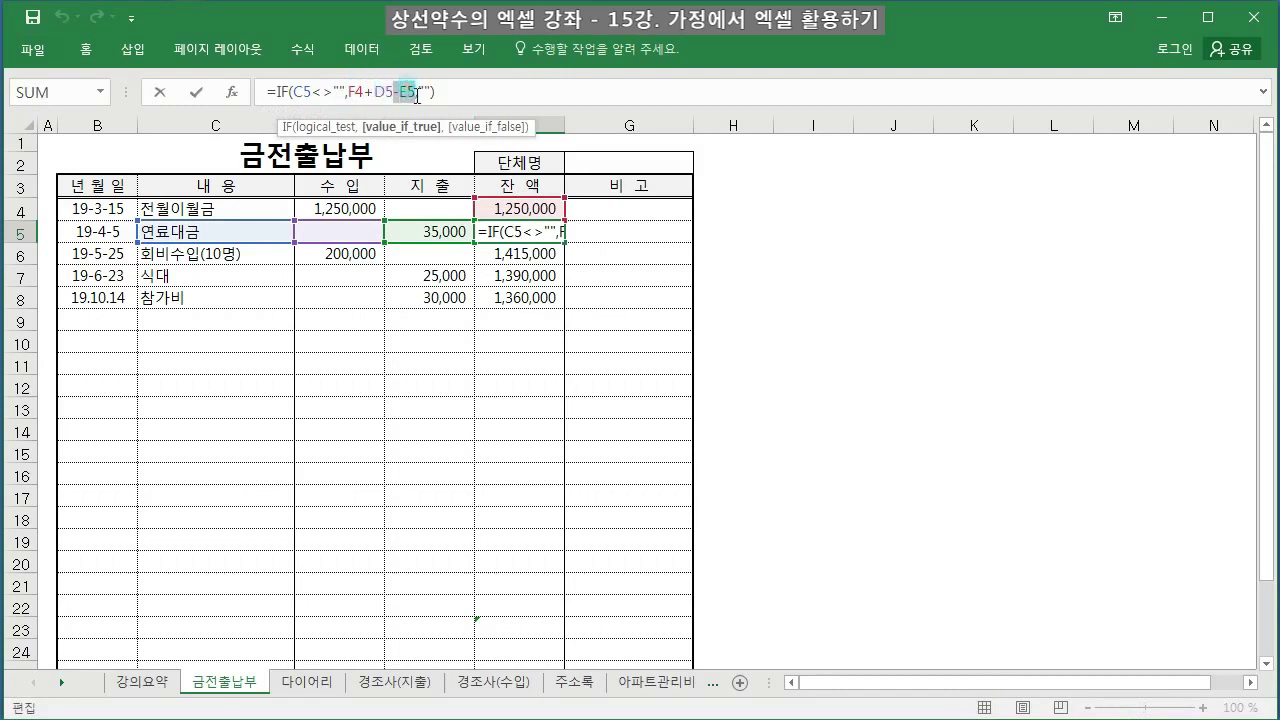
drag(273, 100, 333, 92)
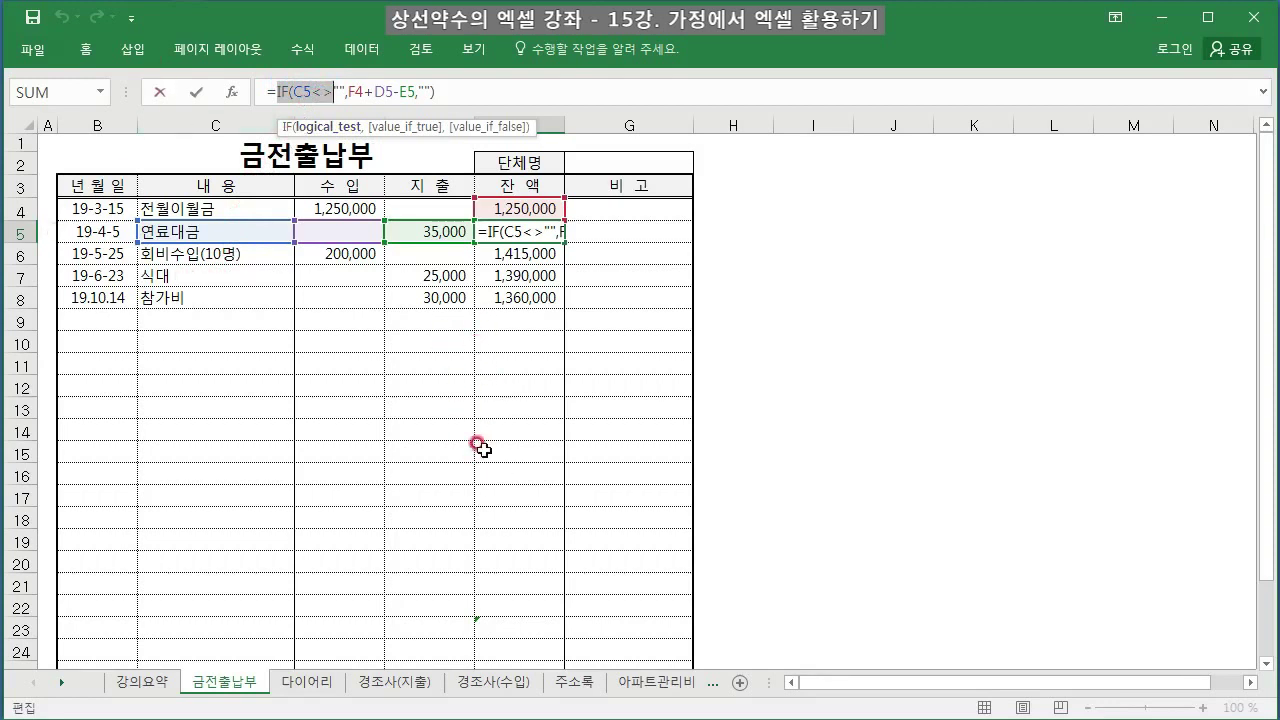
key(ctrl+Return)
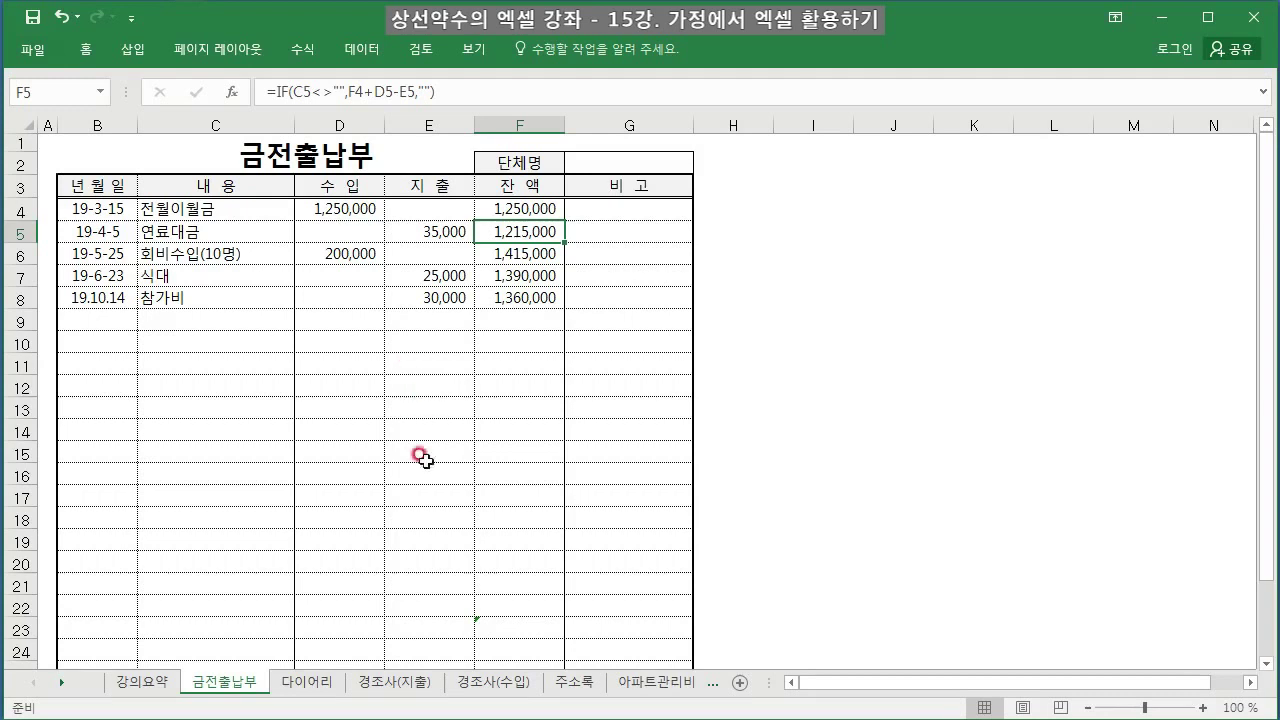
- Find the 메모장(다이얼리) item in the 강의요약 sheet and review the 다이어리 sheet from day 1 to the totals below day 31
click(116, 686)
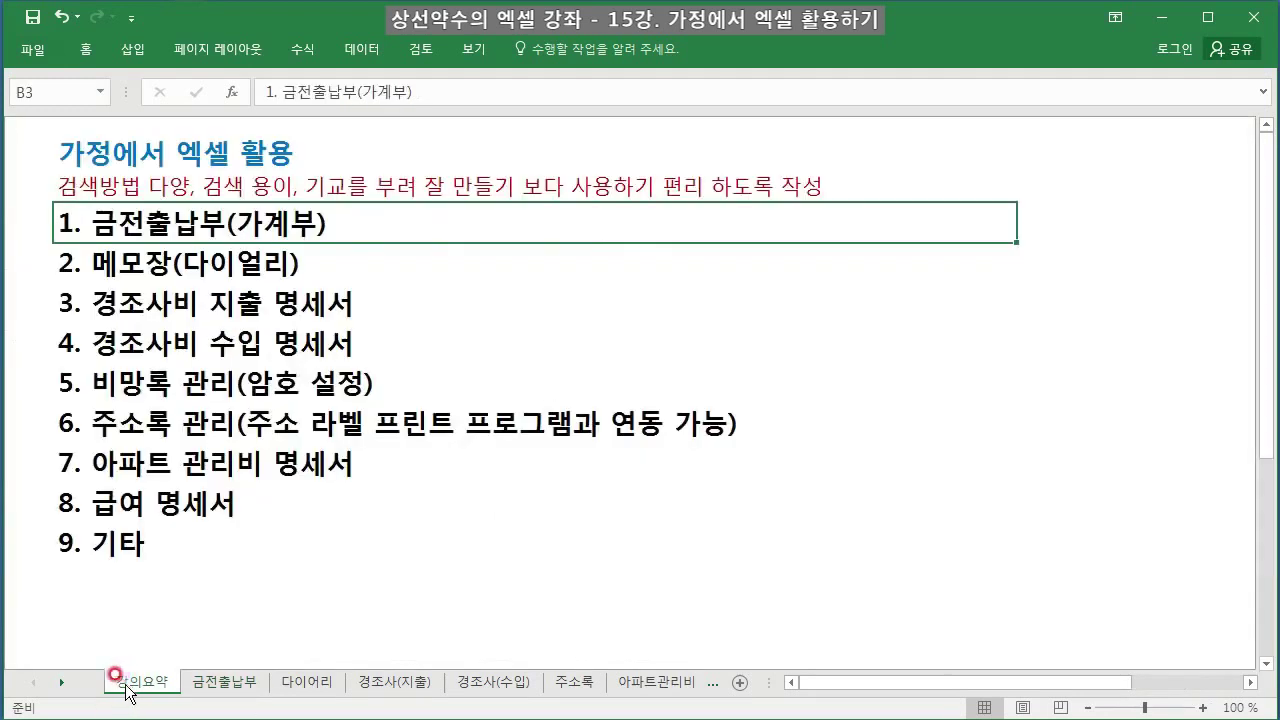
click(118, 264)
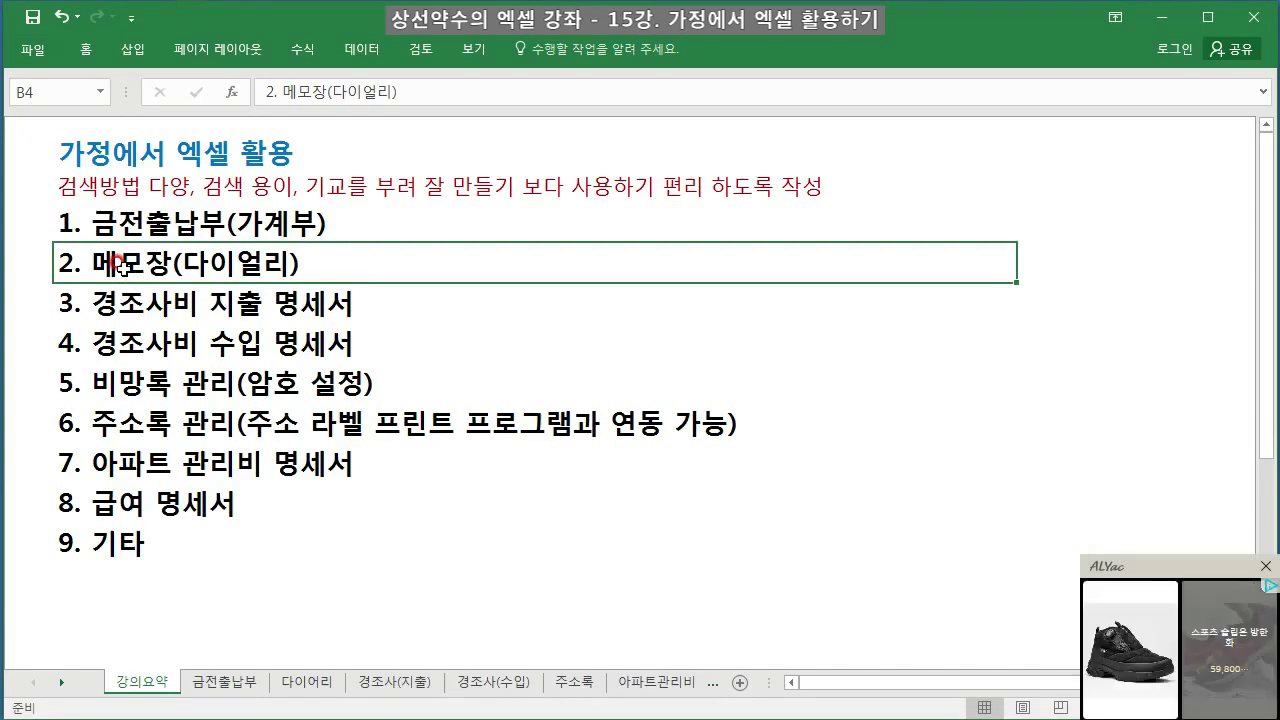
click(306, 684)
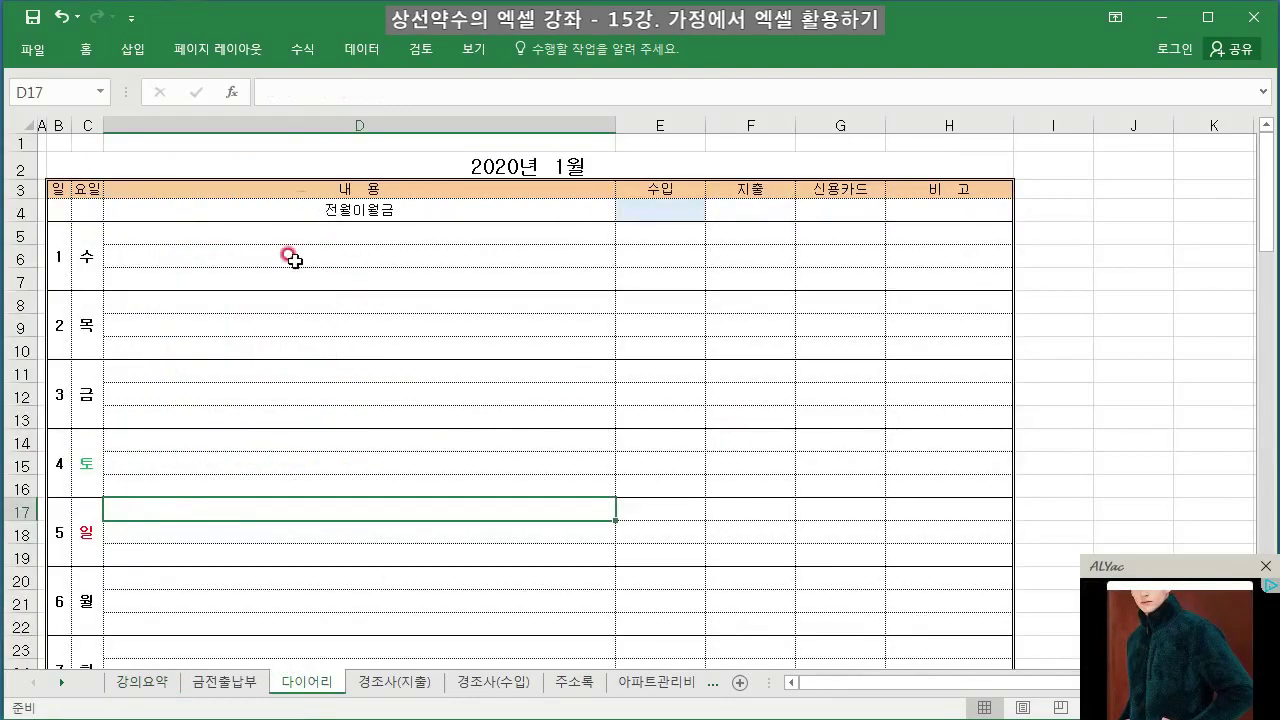
click(418, 165)
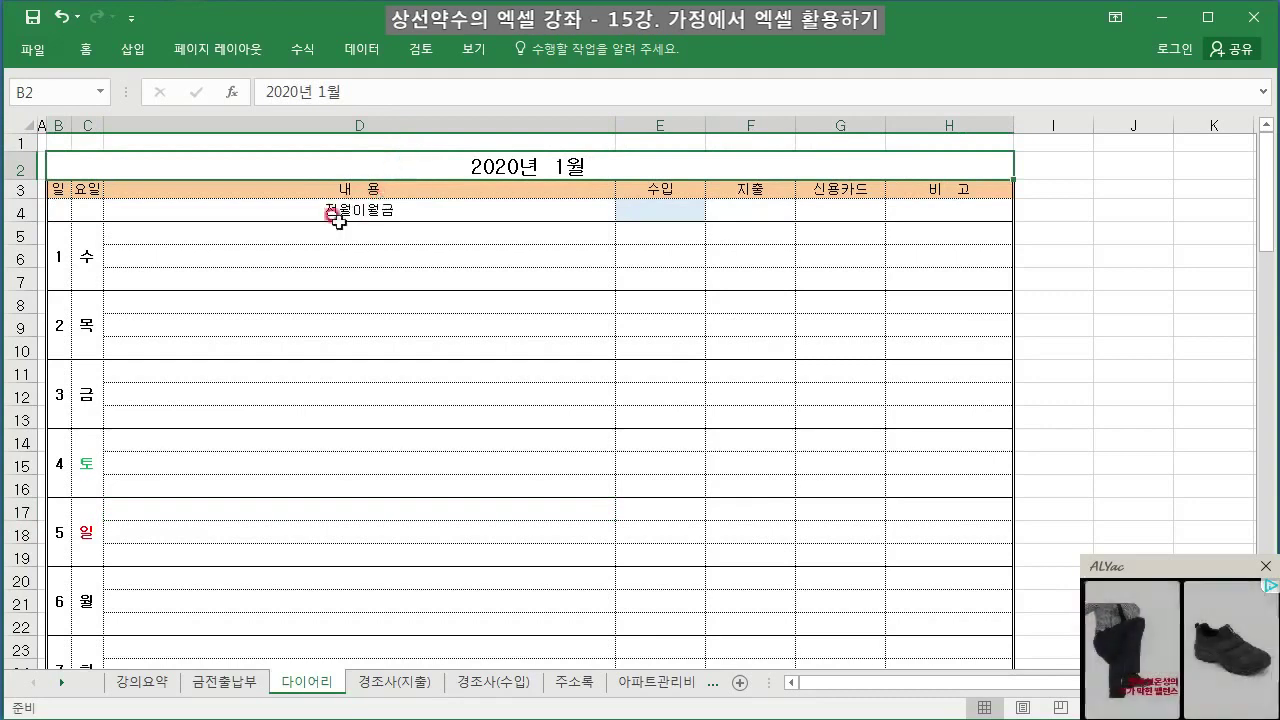
click(60, 241)
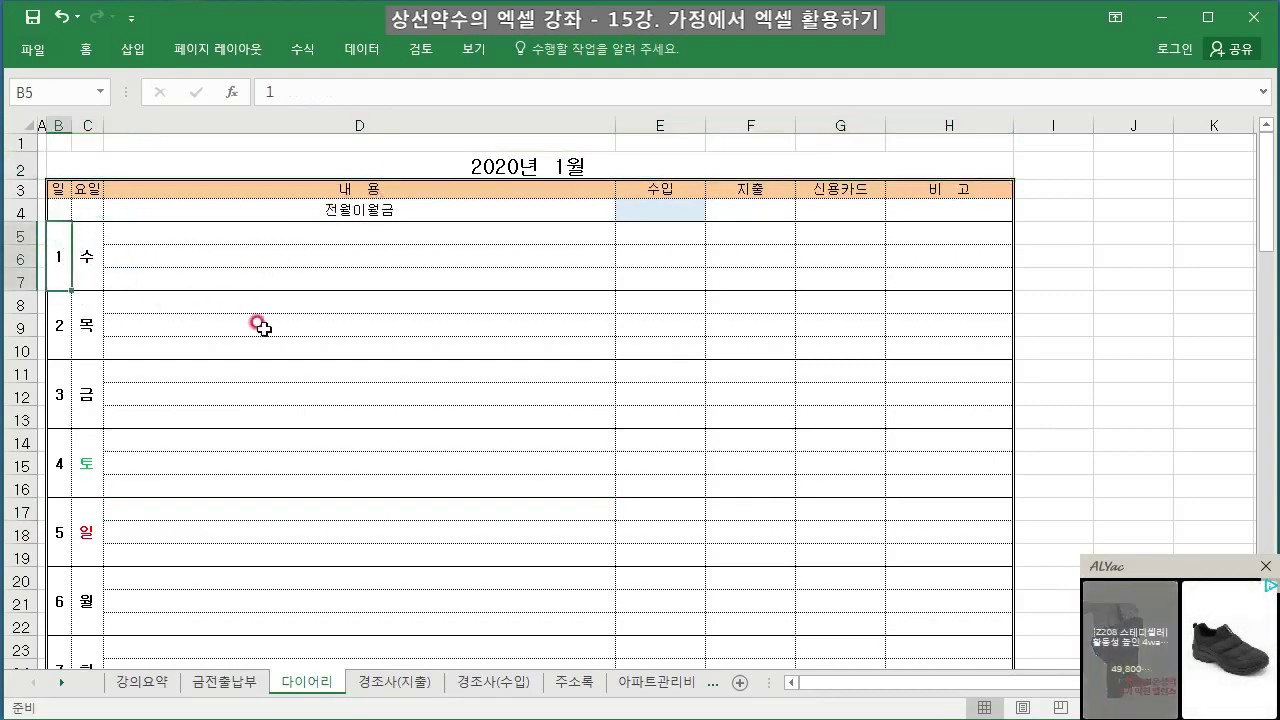
scroll(260, 326, down, 19)
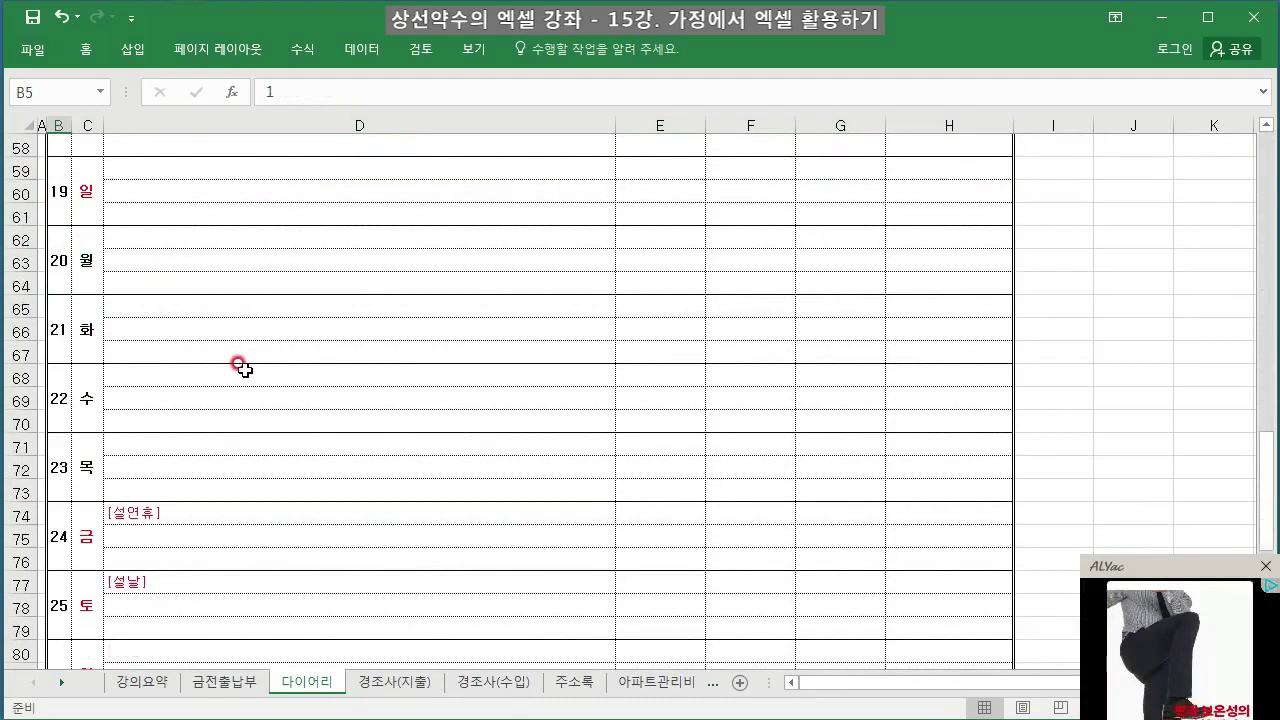
scroll(240, 366, down, 9)
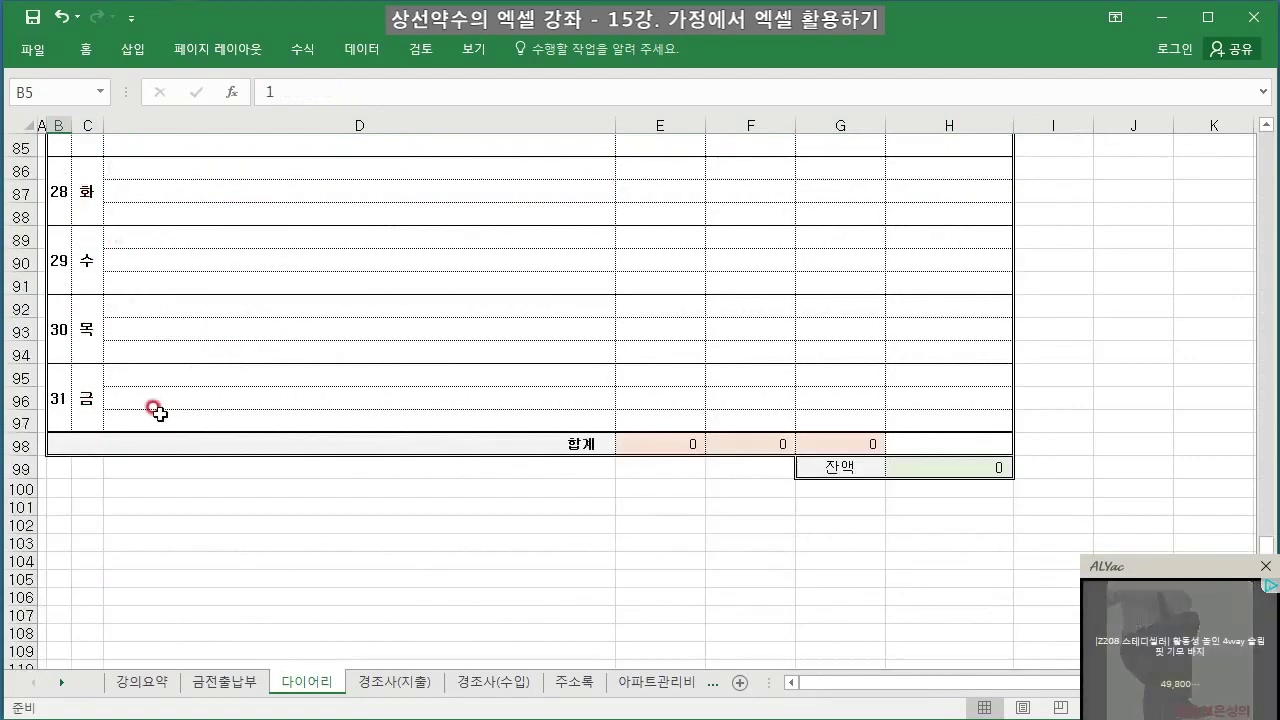
click(155, 413)
scroll(177, 371, up, 20)
scroll(181, 372, up, 7)
- Insert an extra row above row 6 within the day 1 block of the diary
click(215, 233)
click(223, 257)
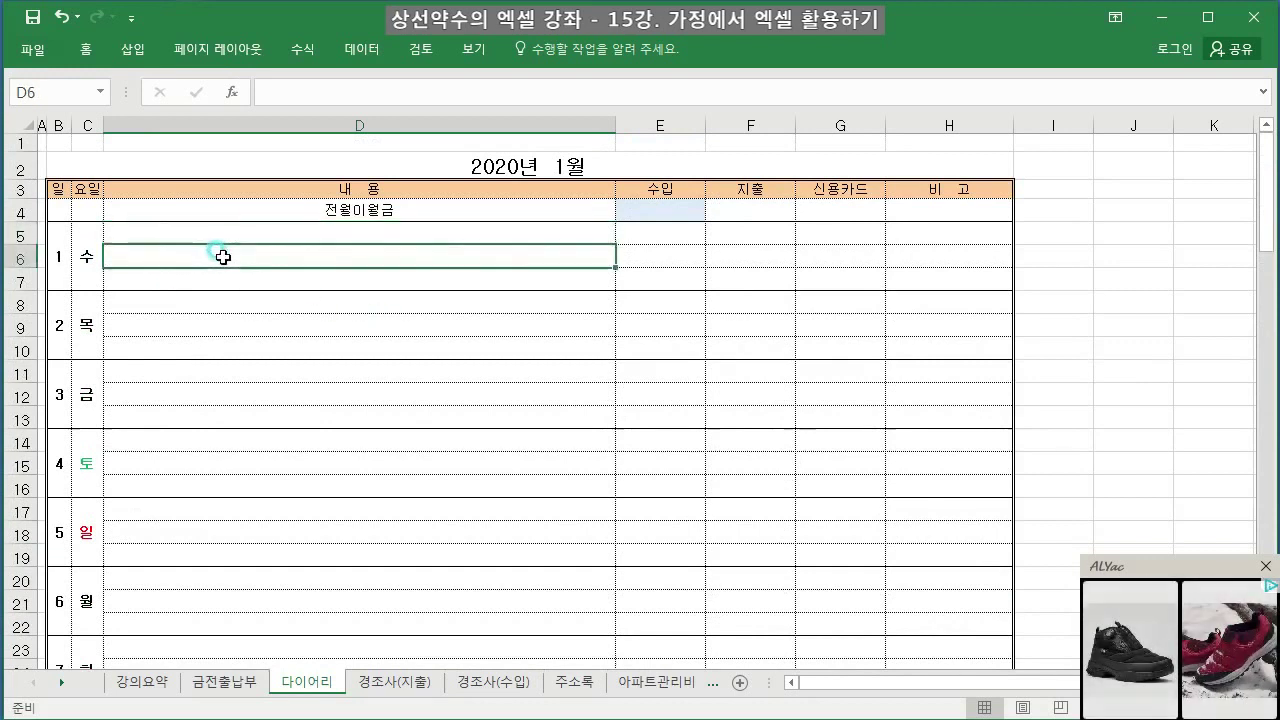
click(226, 276)
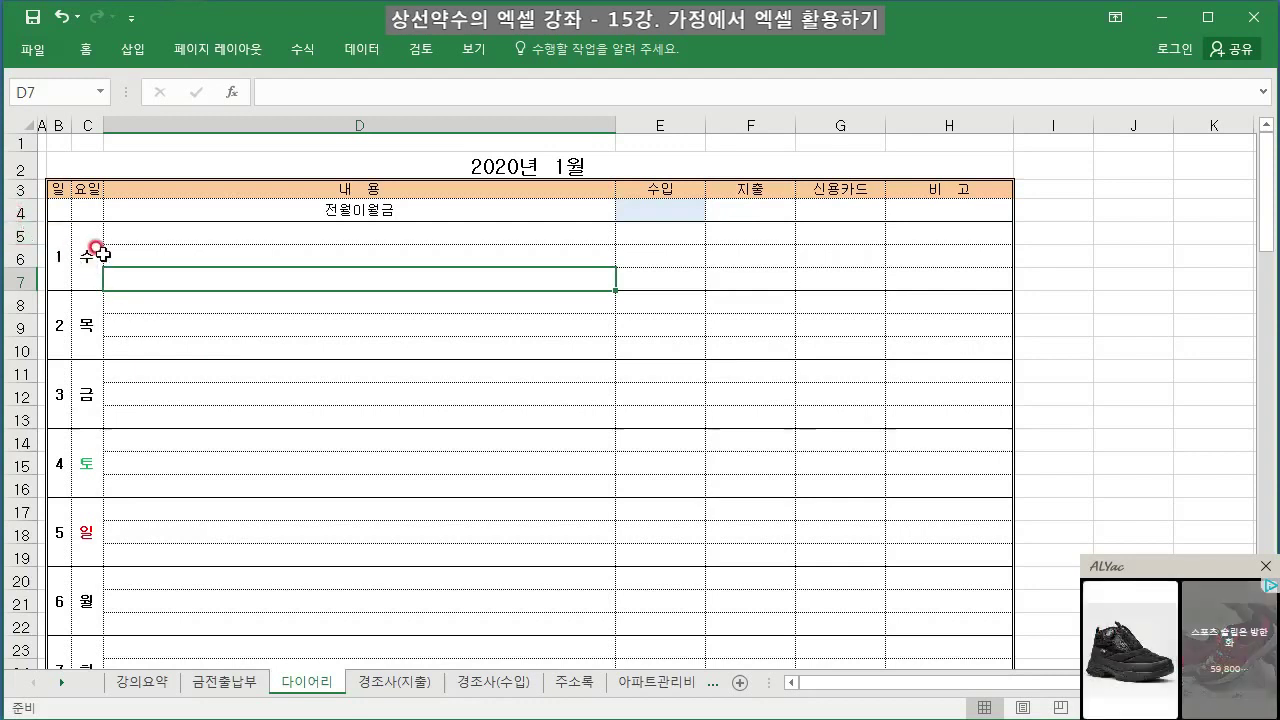
click(8, 284)
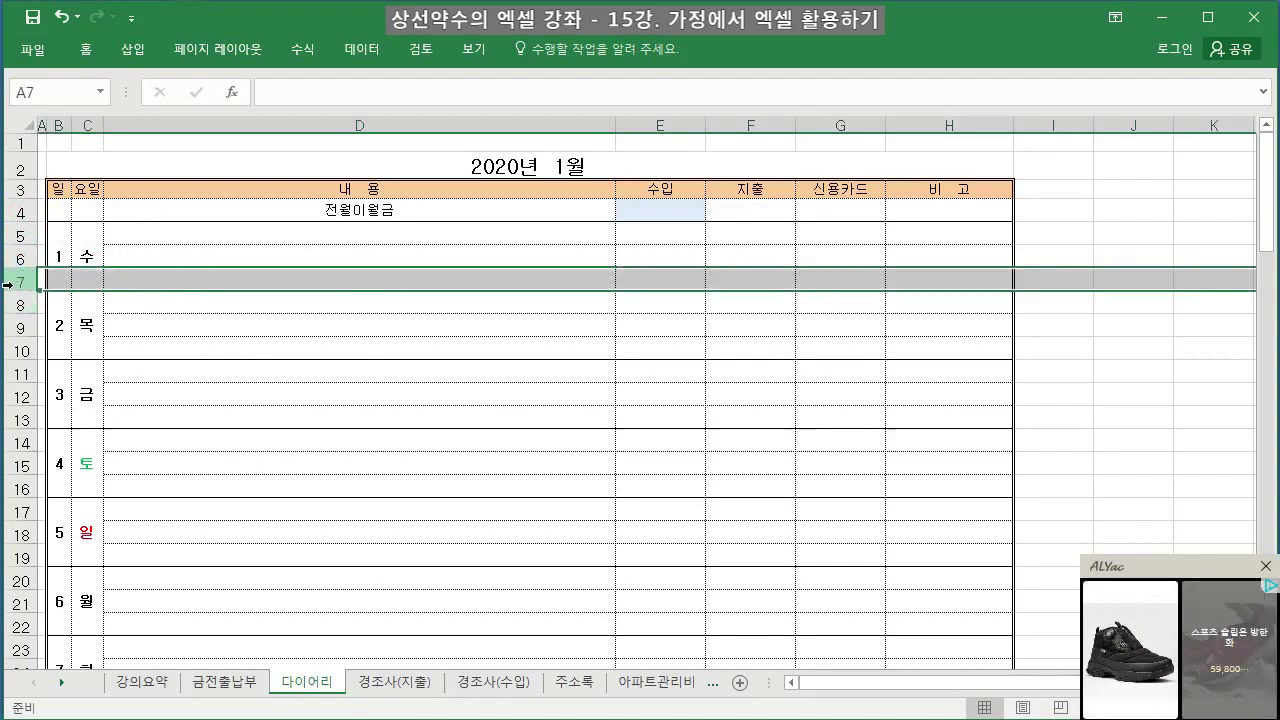
right_click(16, 256)
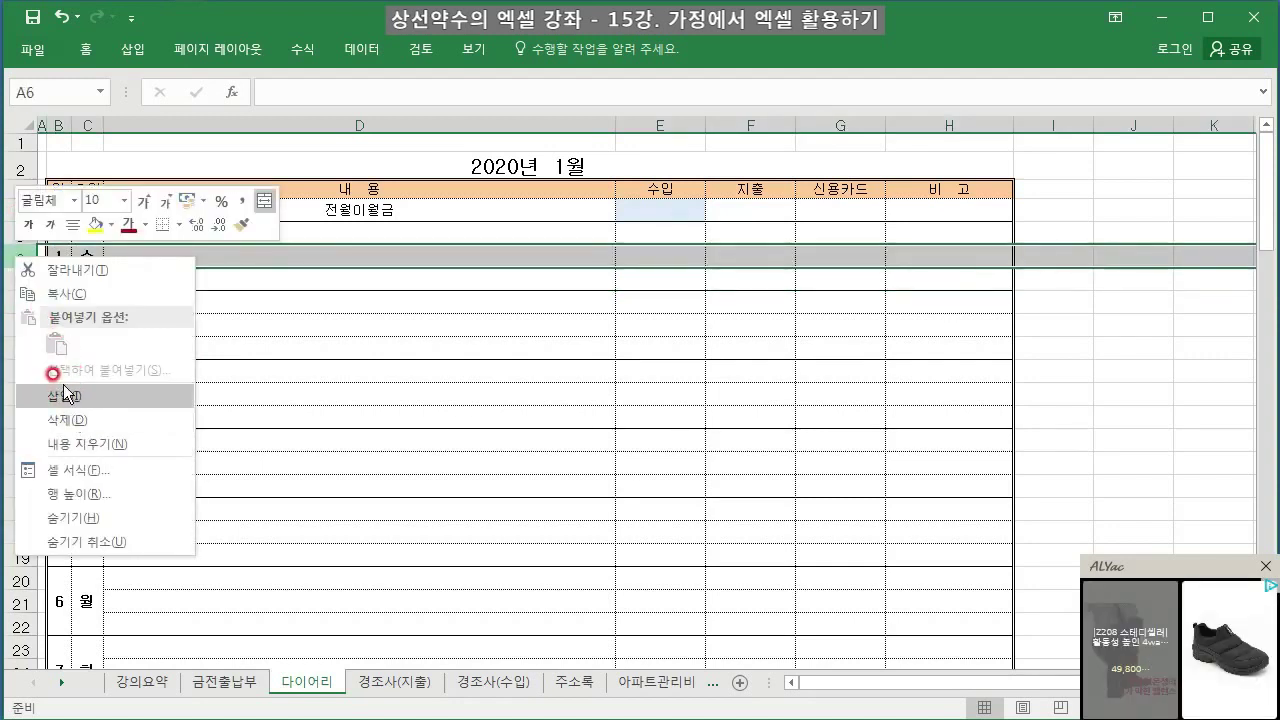
click(64, 394)
click(240, 488)
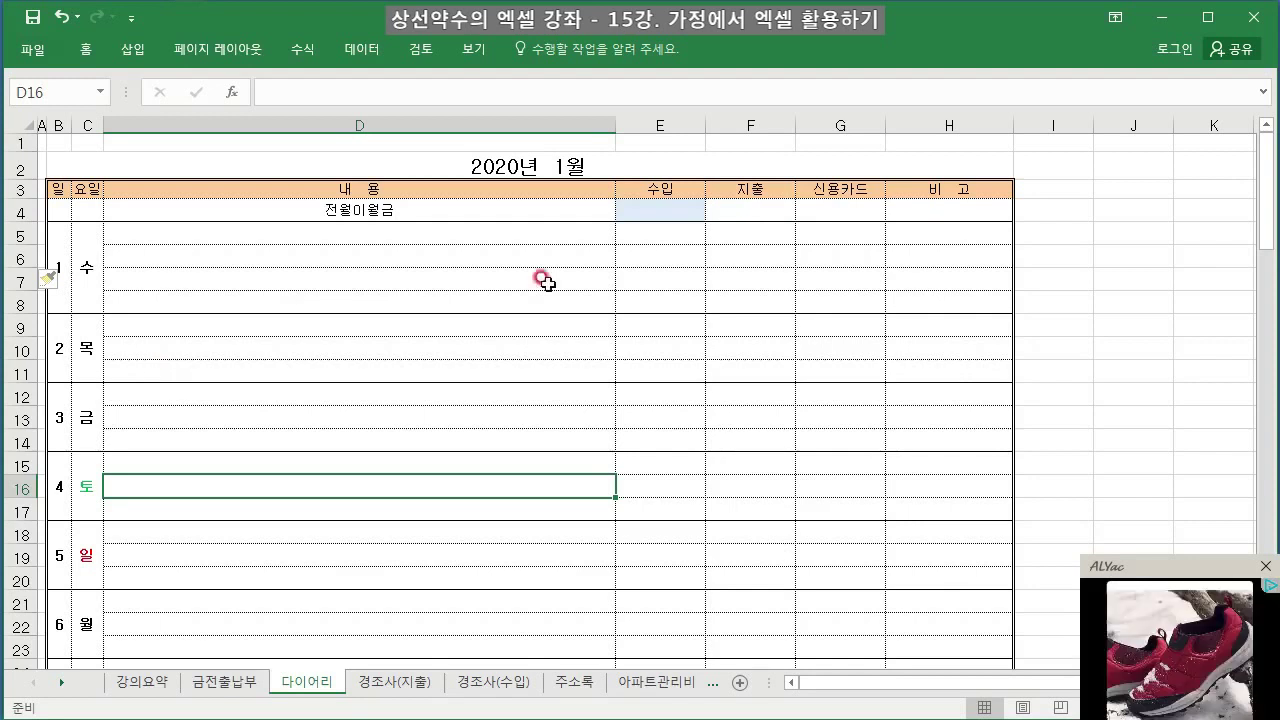
- Examine the diary's 수입, 지출 and 신용카드 headings, its daily rows and the month title
click(655, 185)
click(730, 187)
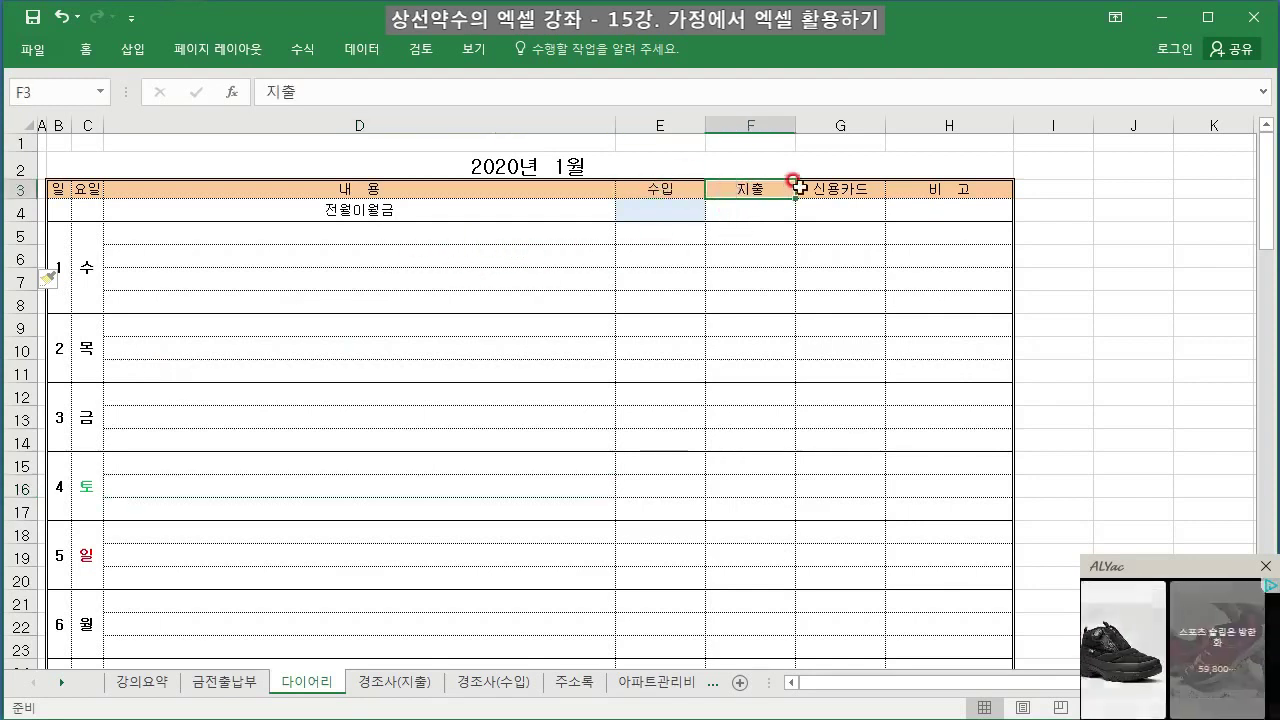
click(831, 180)
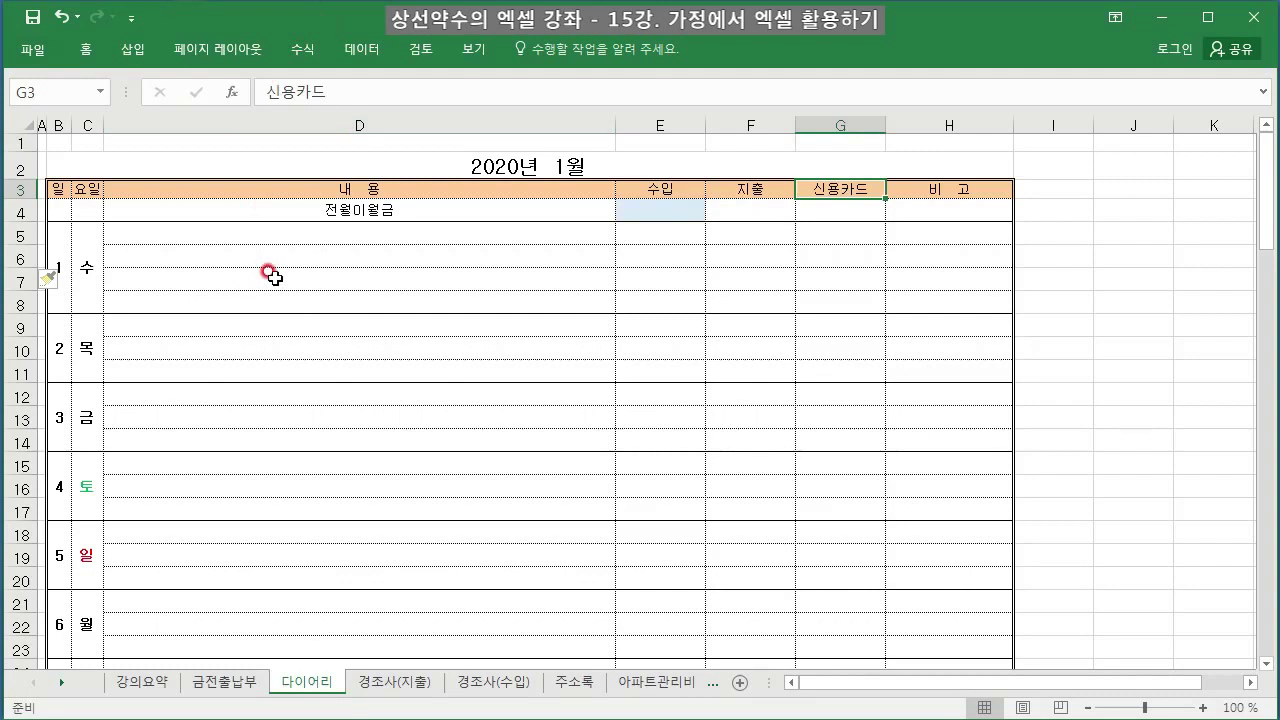
scroll(288, 349, down, 3)
scroll(328, 466, down, 4)
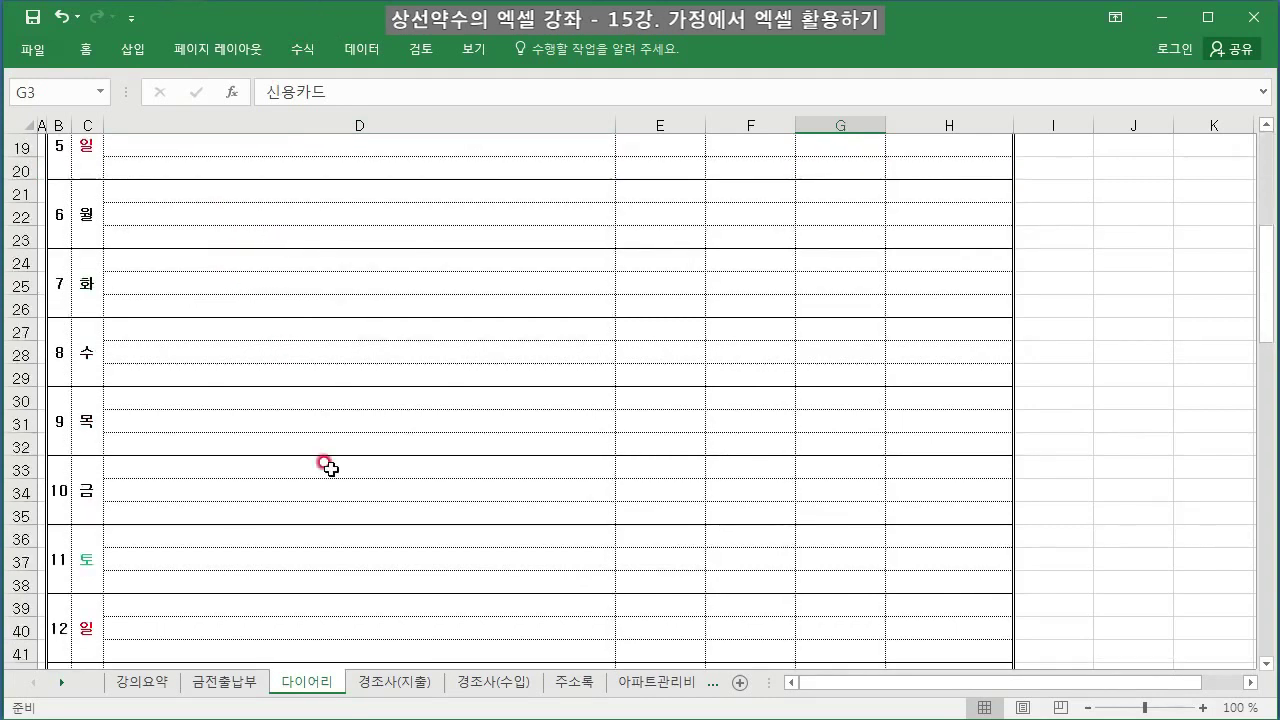
scroll(309, 514, up, 6)
scroll(285, 447, up, 1)
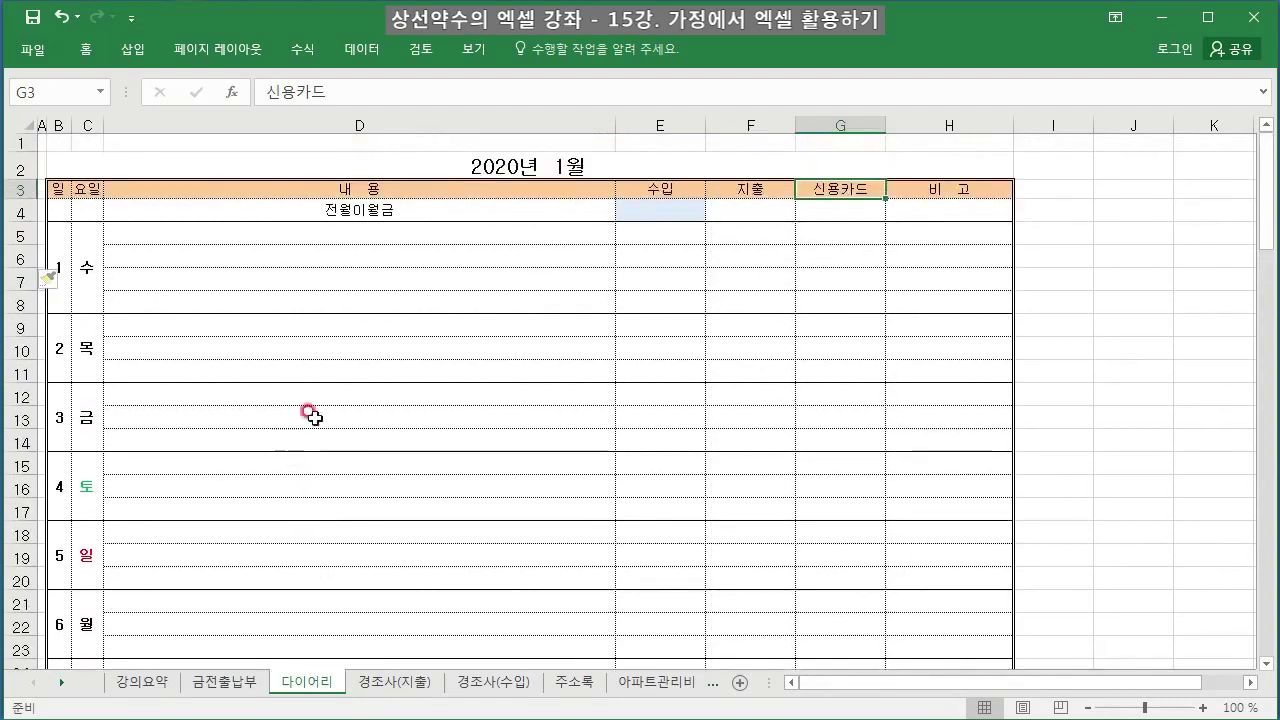
click(498, 163)
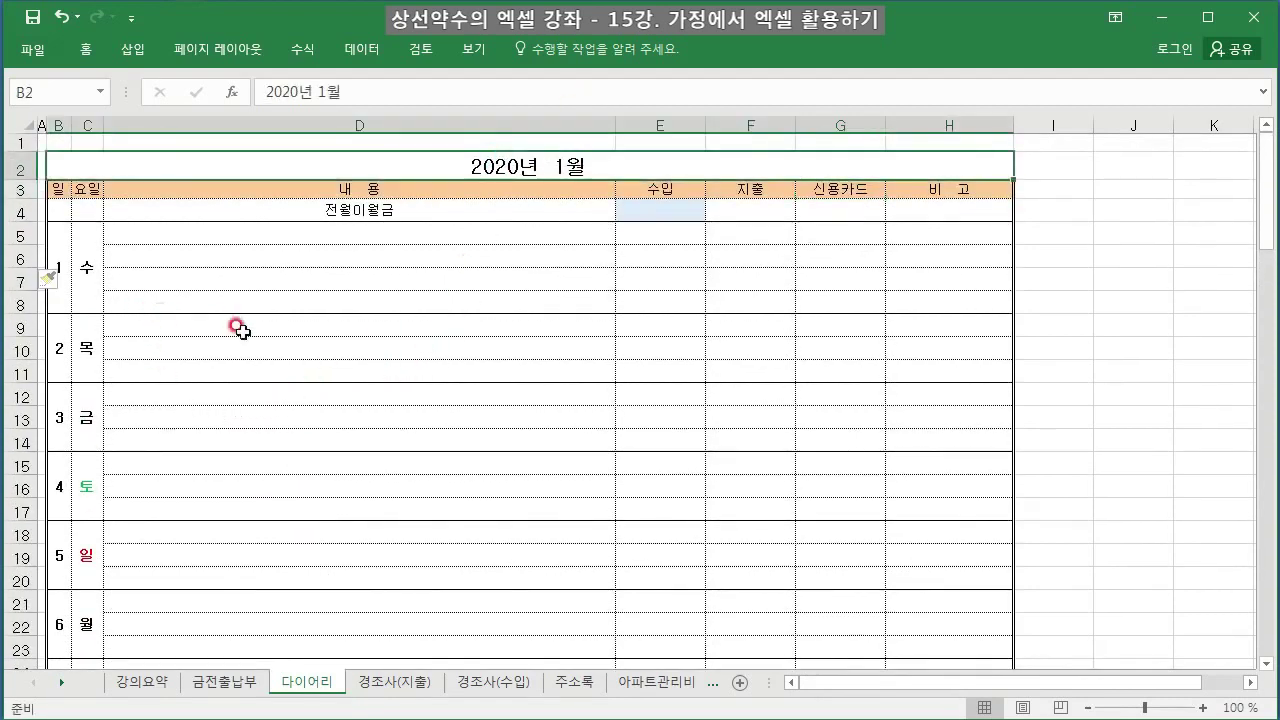
- Create a copy of the 다이어리 sheet, place it directly after the original and select the copy's month title
click(276, 664)
right_click(293, 686)
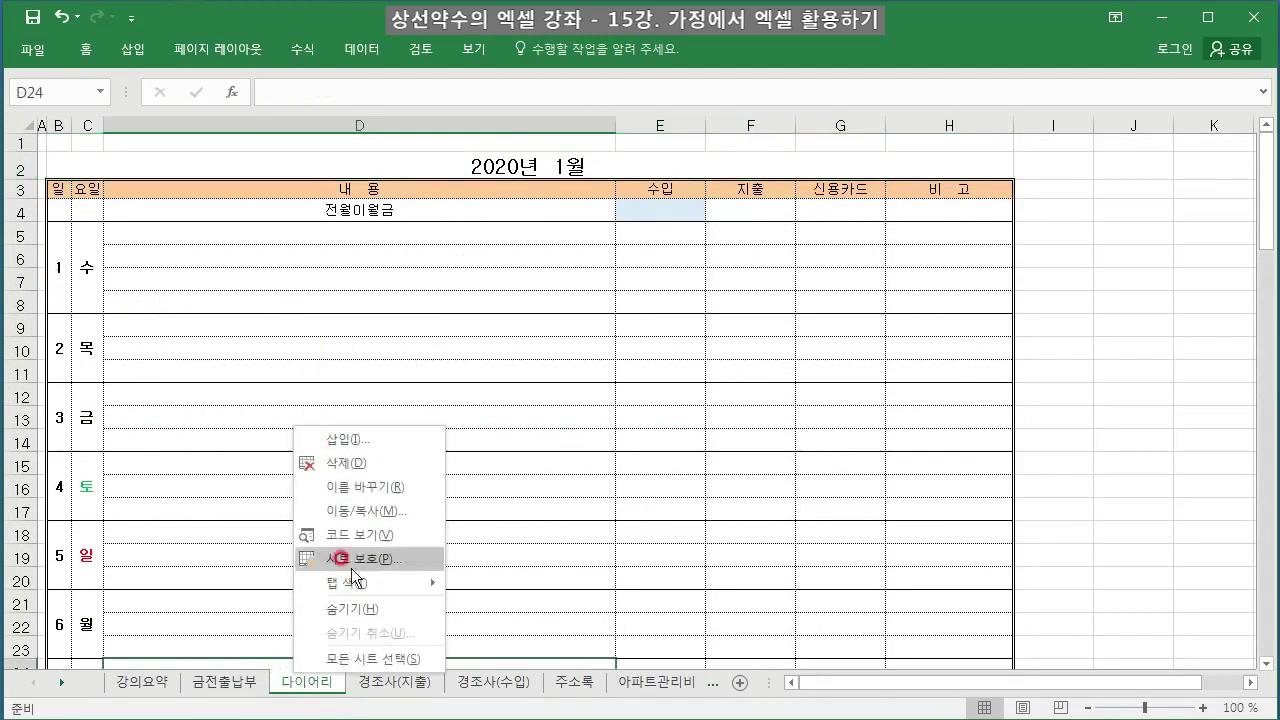
click(344, 510)
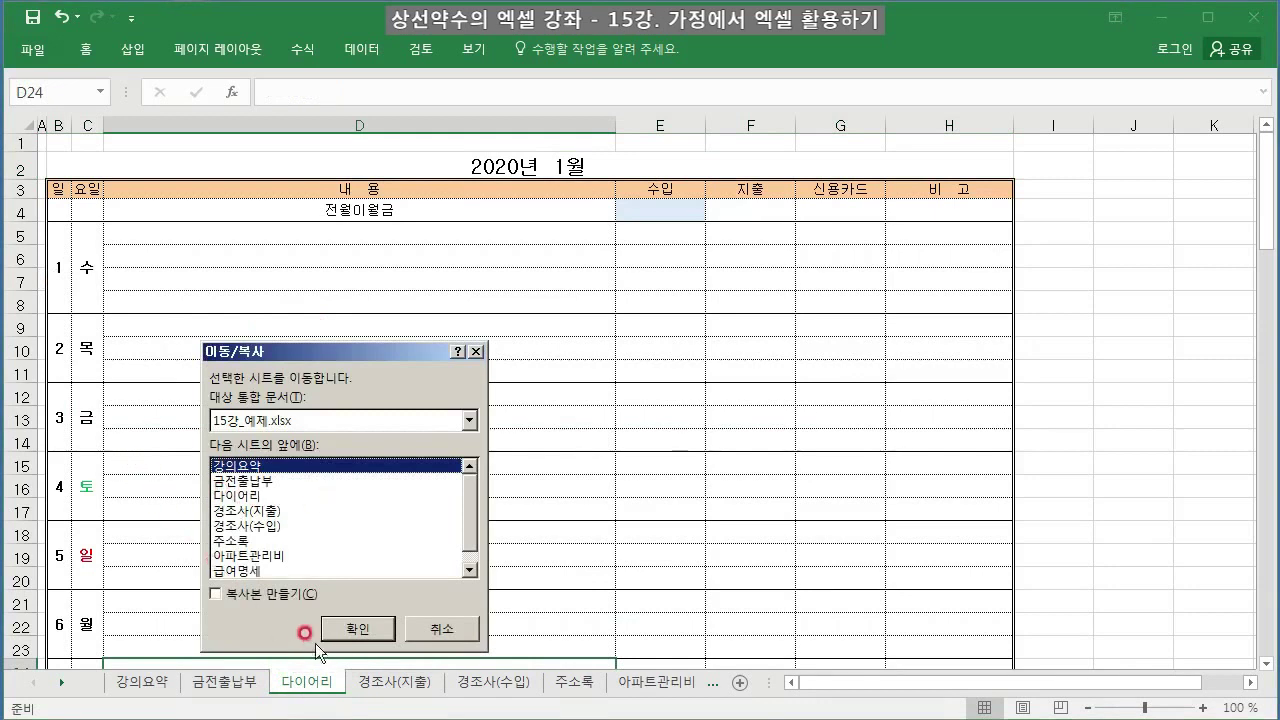
click(216, 594)
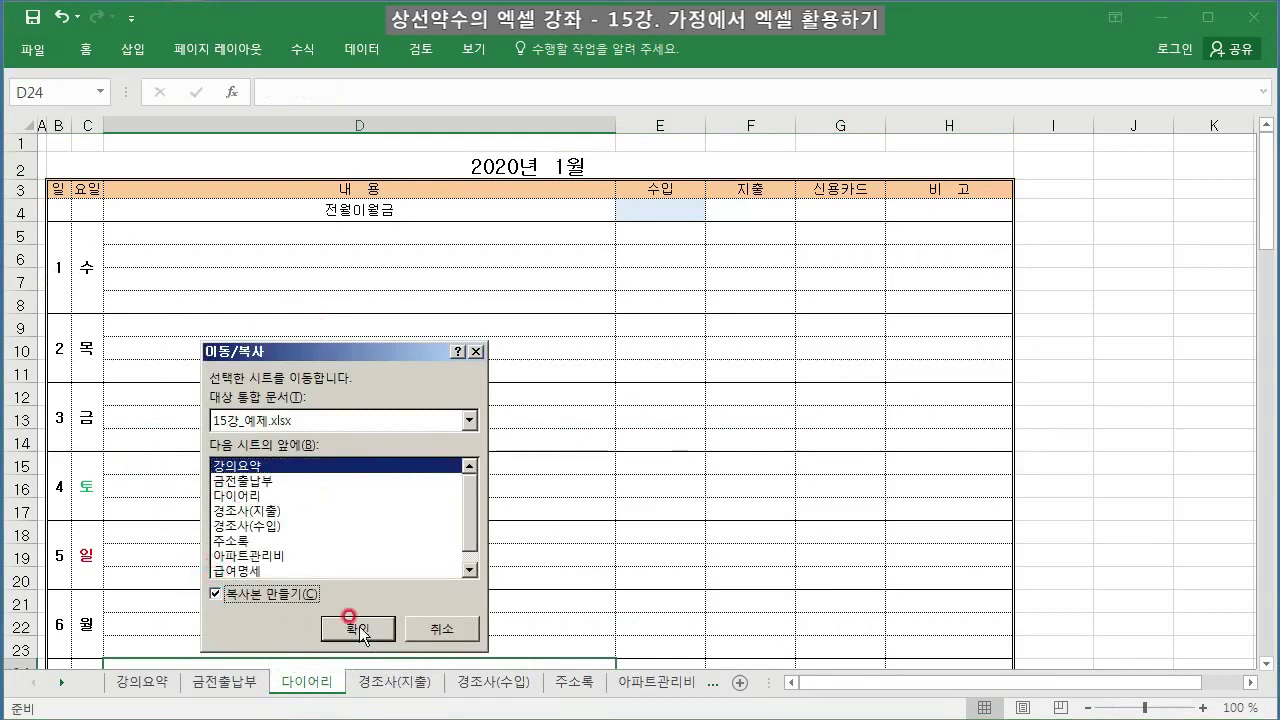
click(355, 627)
drag(163, 686, 447, 690)
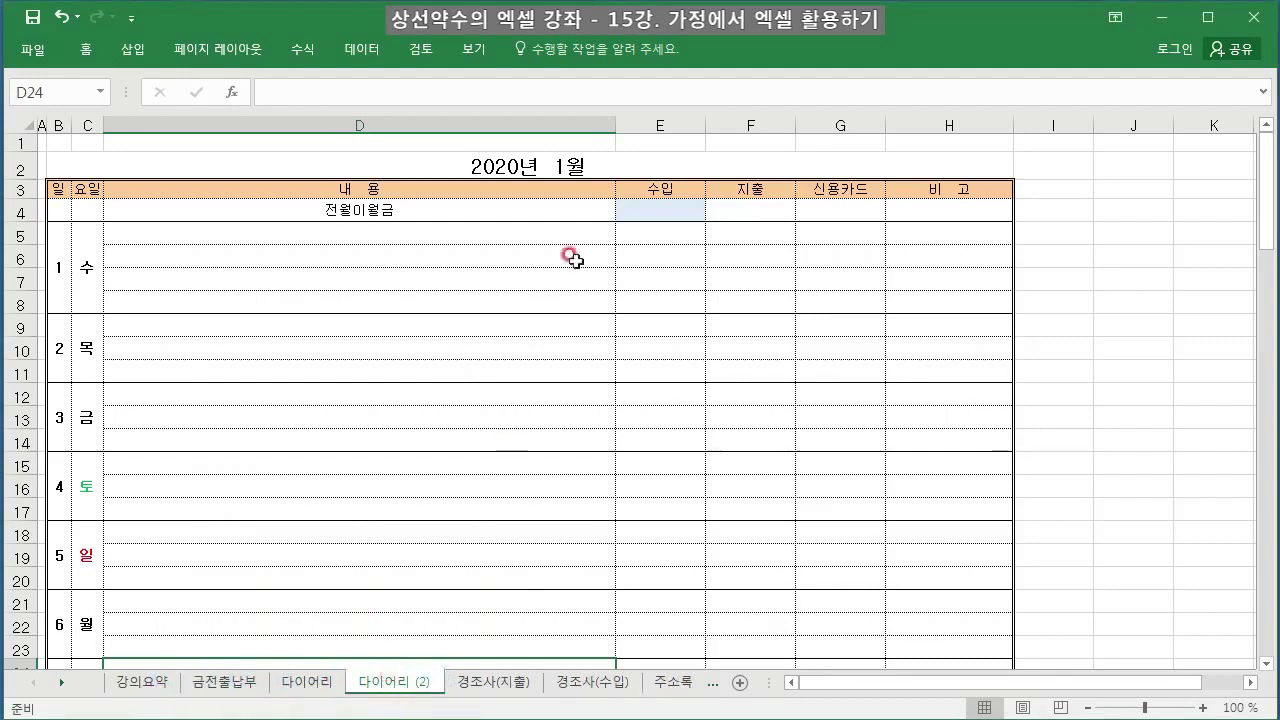
click(547, 162)
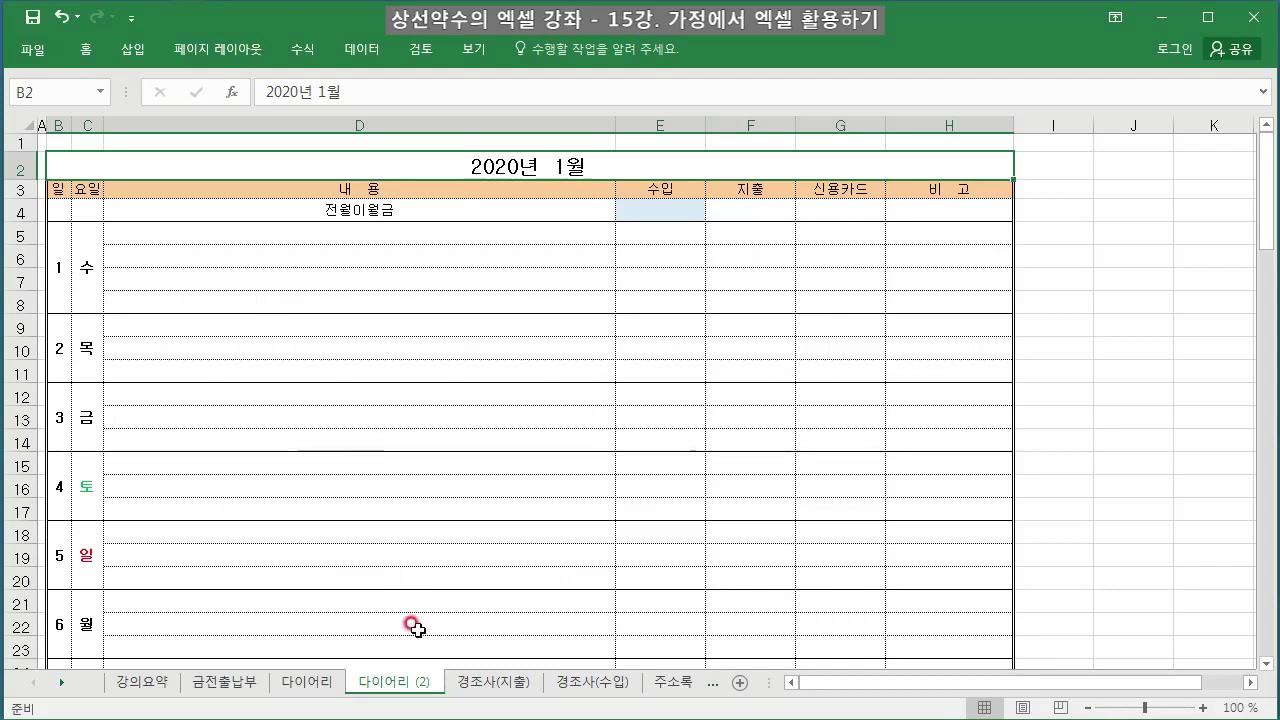
- Find the 경조사비 지출 명세서 item in the 강의요약 sheet and open the start of the 경조사(지출) sheet
click(133, 686)
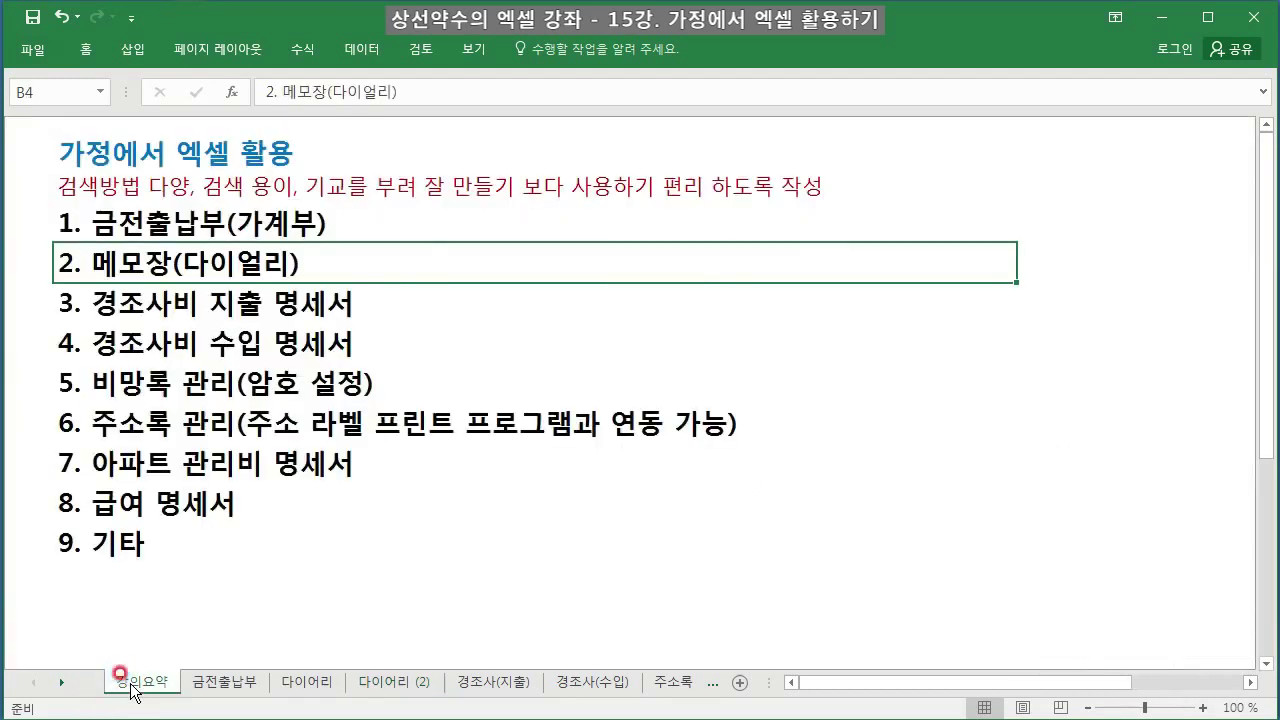
click(143, 308)
click(143, 310)
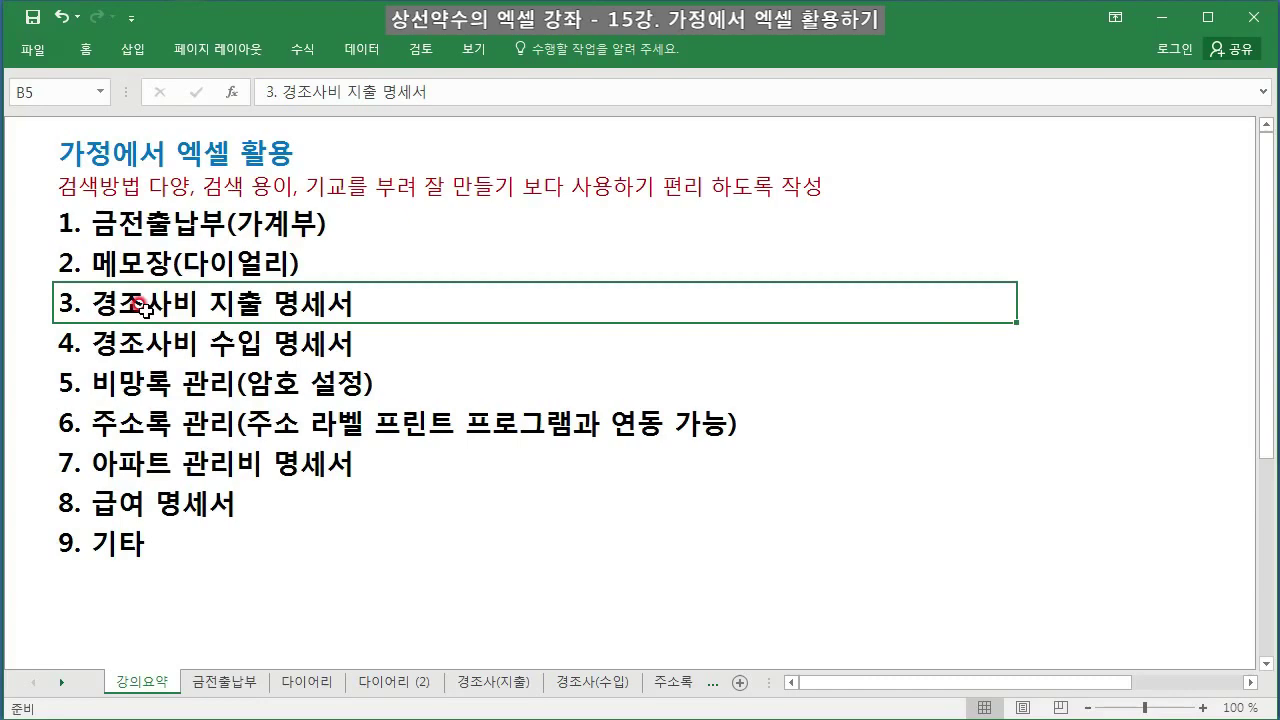
click(492, 681)
scroll(445, 645, up, 14)
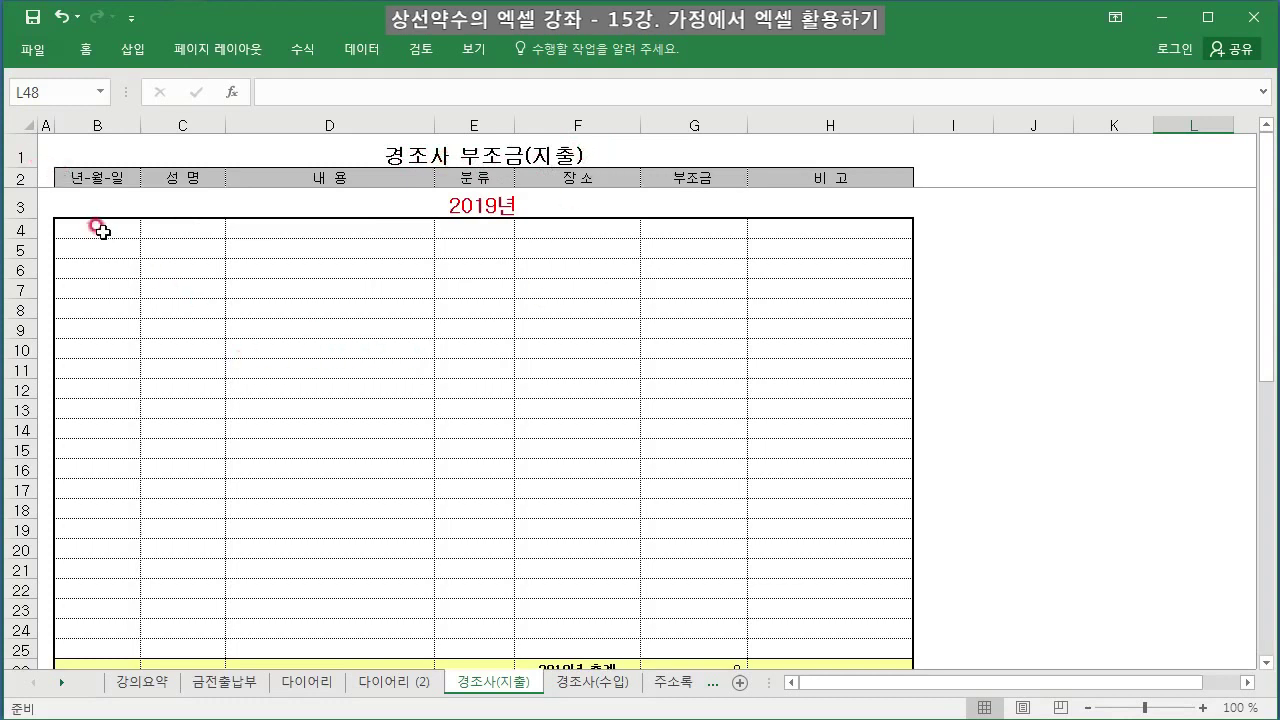
- Examine the 년-월-일, 성명, 내용, 장소, 부조금 and 비고 columns of the 2019년 gift expense table
click(106, 228)
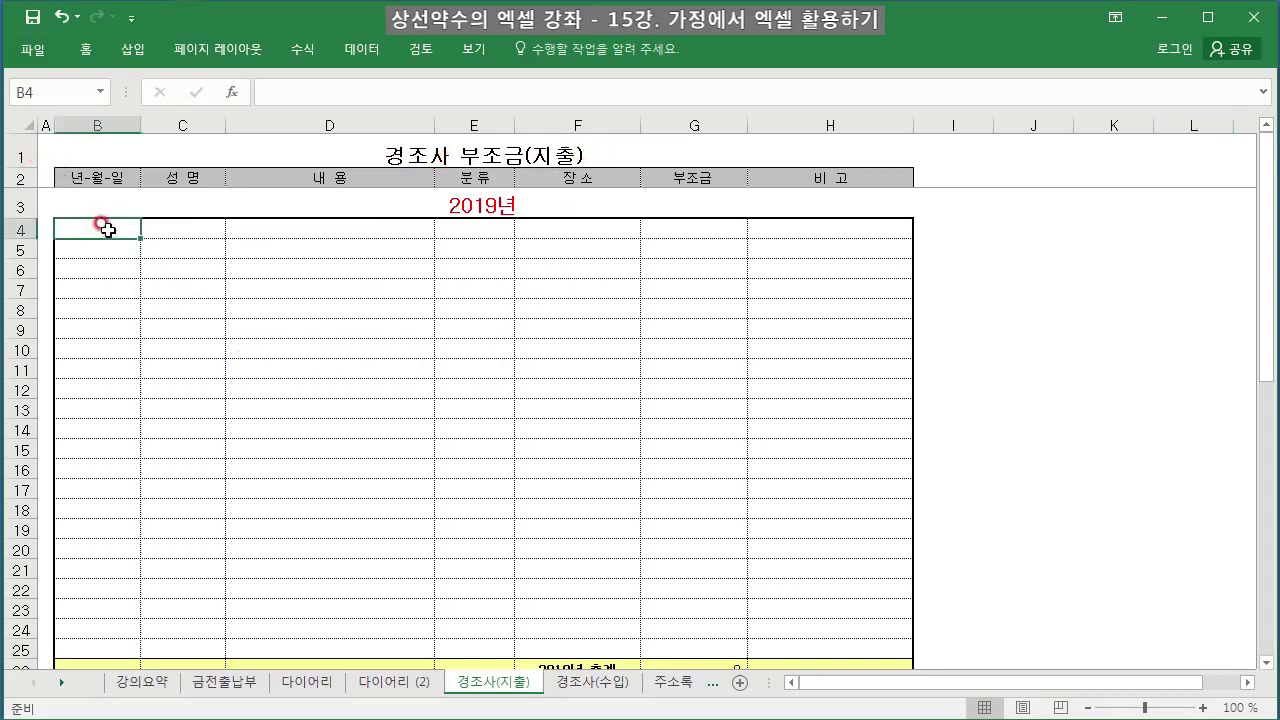
click(185, 227)
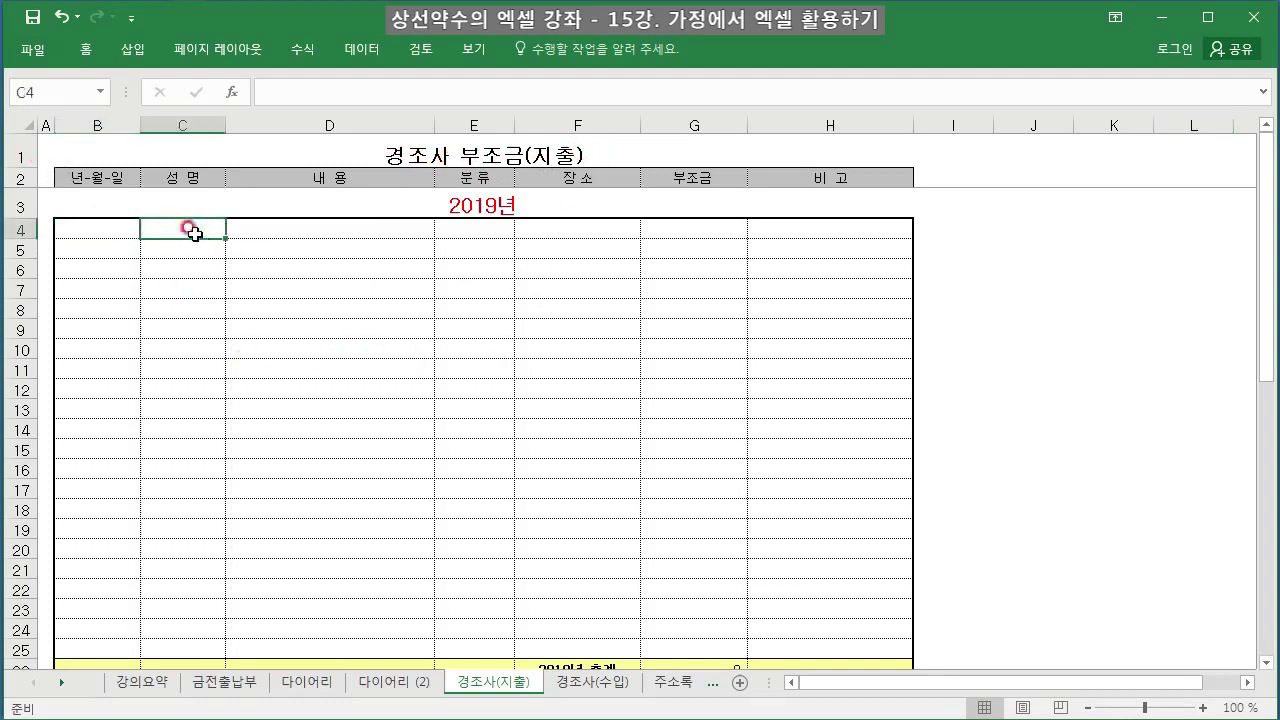
click(314, 232)
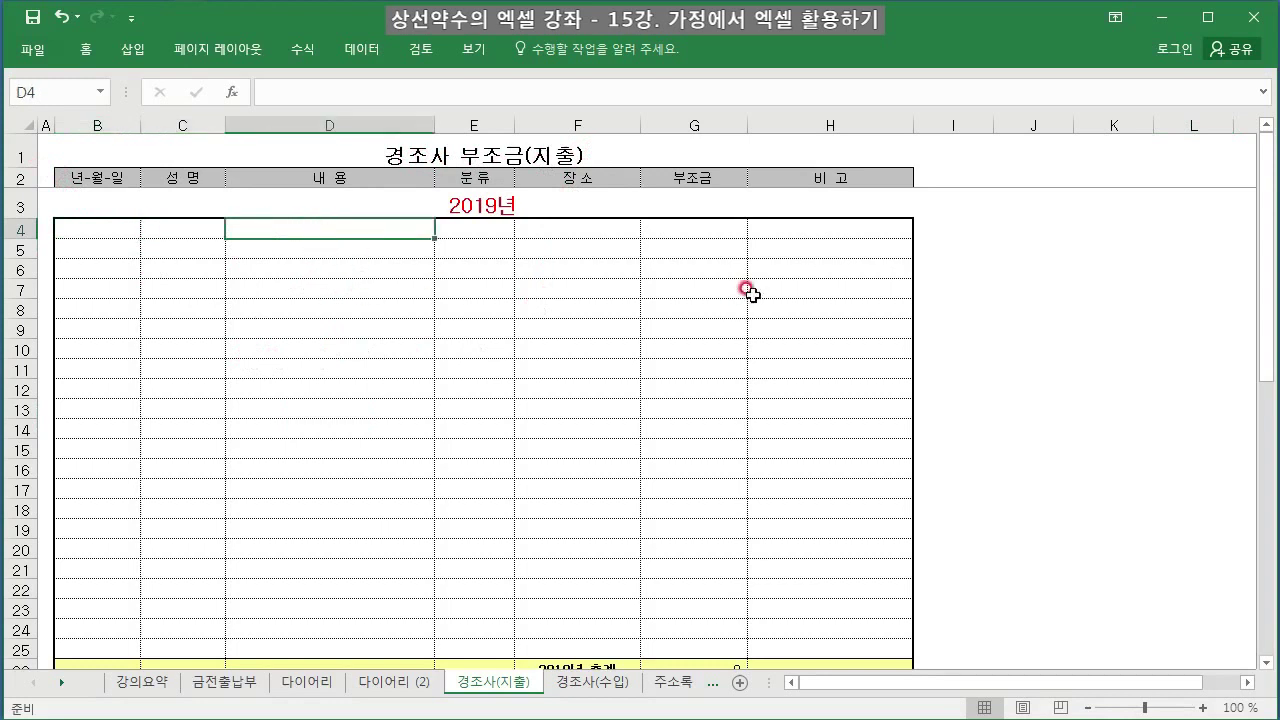
click(570, 232)
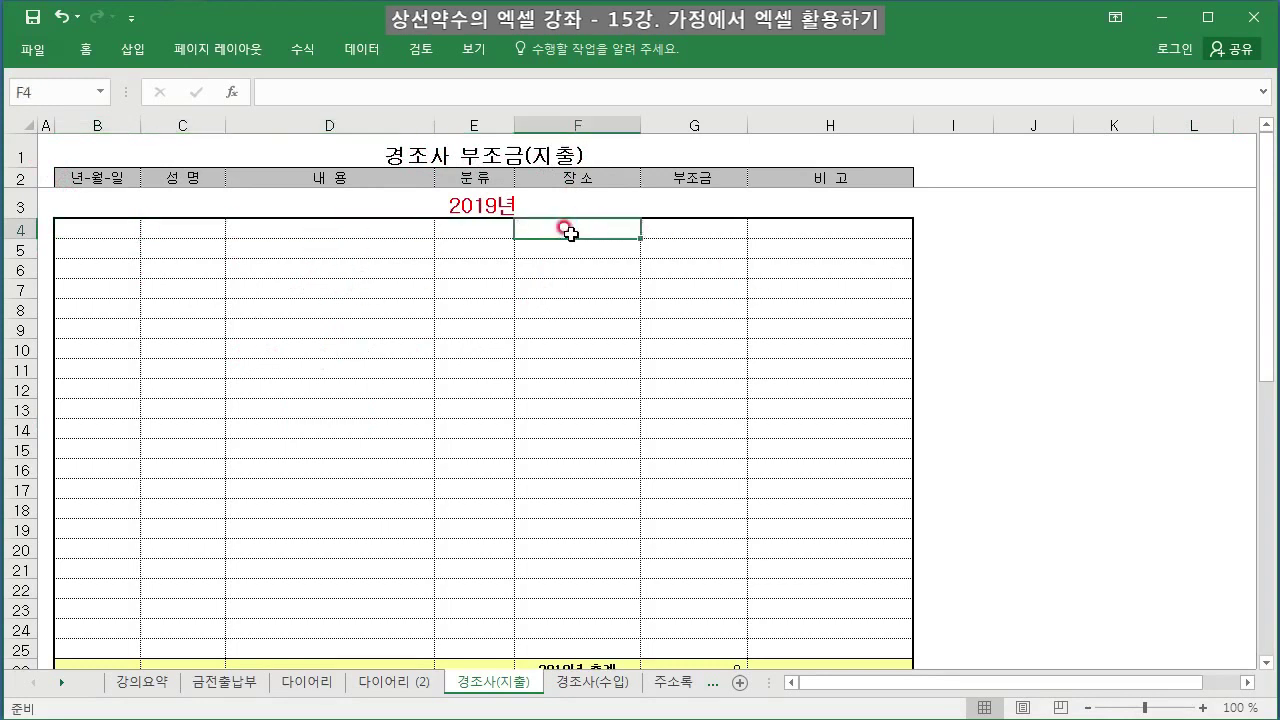
click(684, 230)
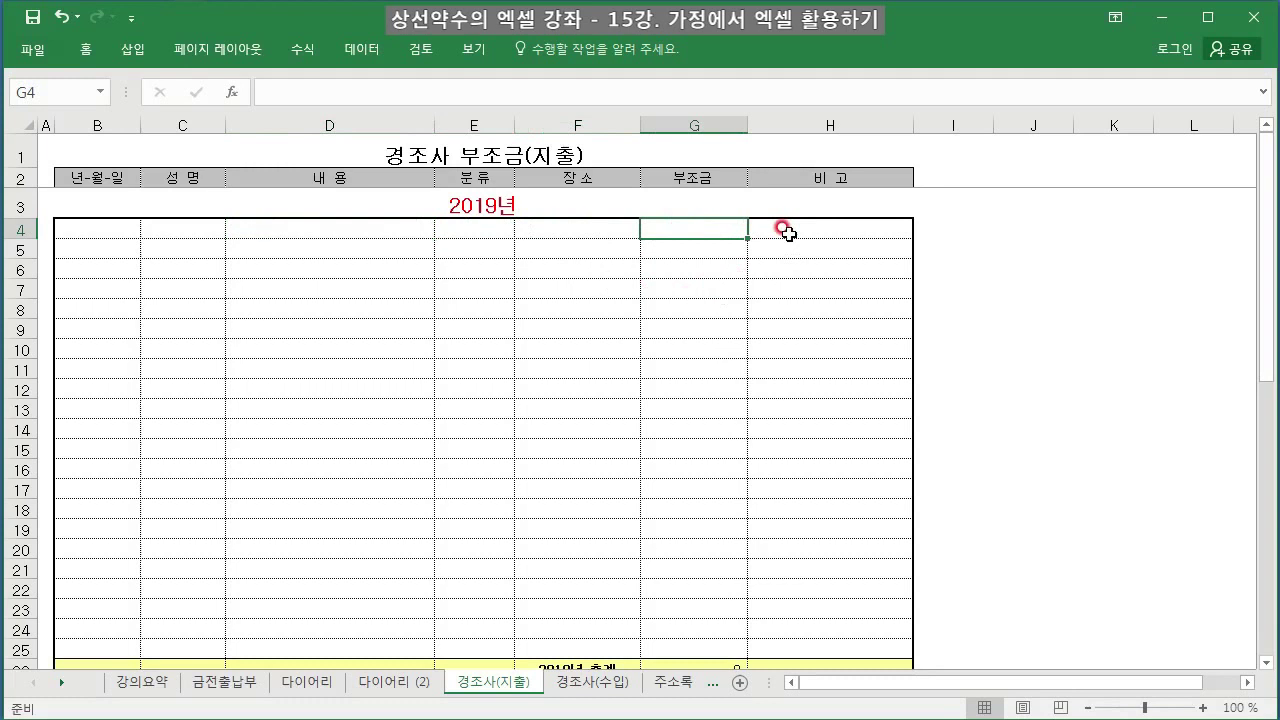
click(785, 229)
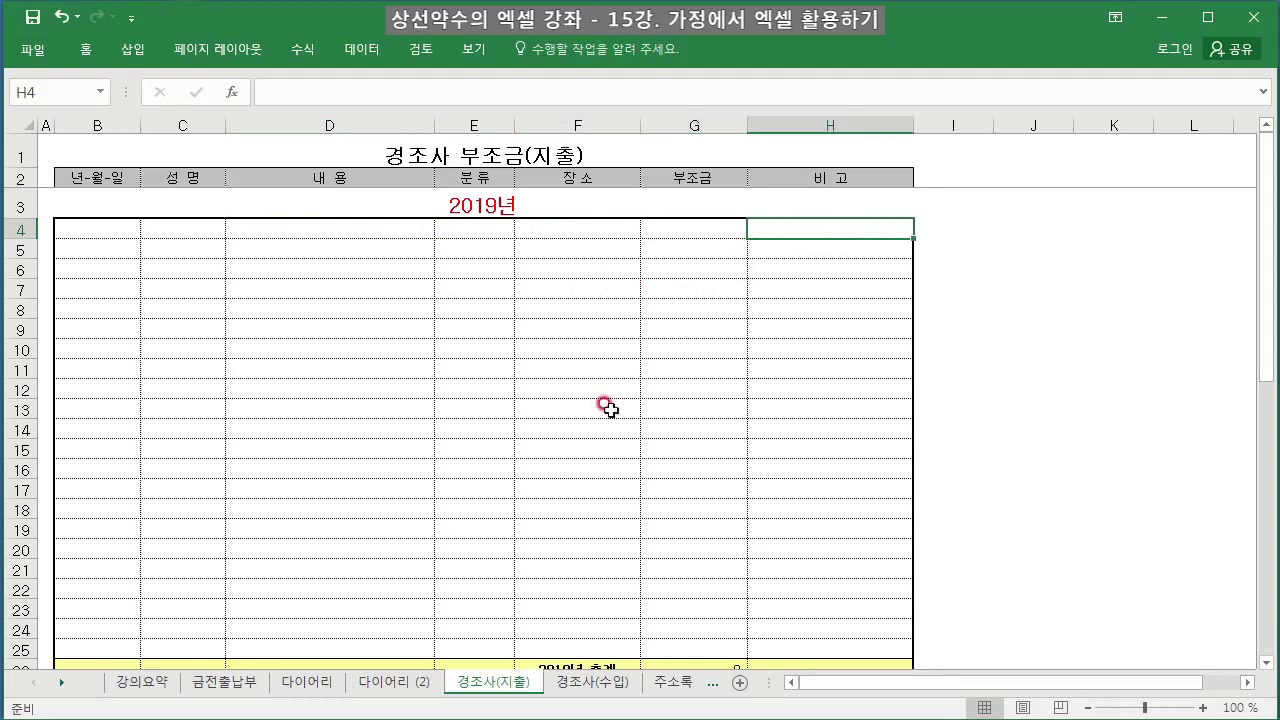
click(360, 329)
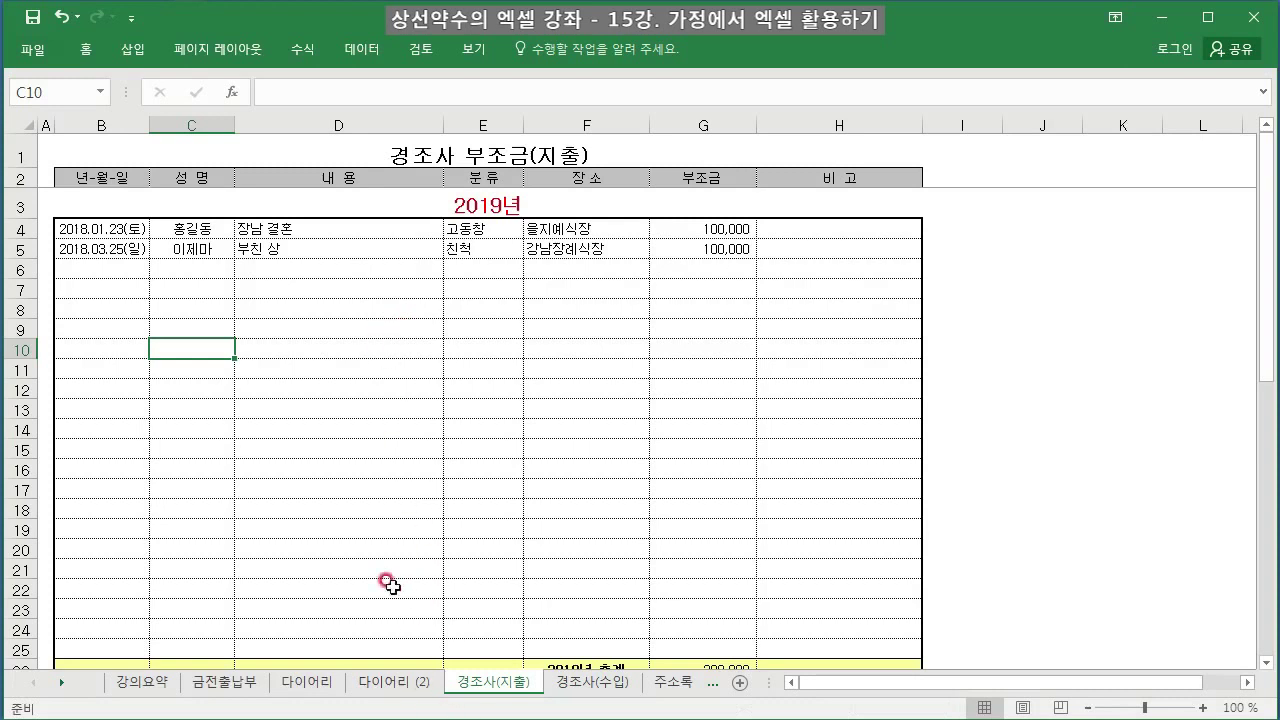
- Open the 경조사(수입) sheet and examine the 행사명, 성명, 분류 and 금액 columns of its table
click(592, 681)
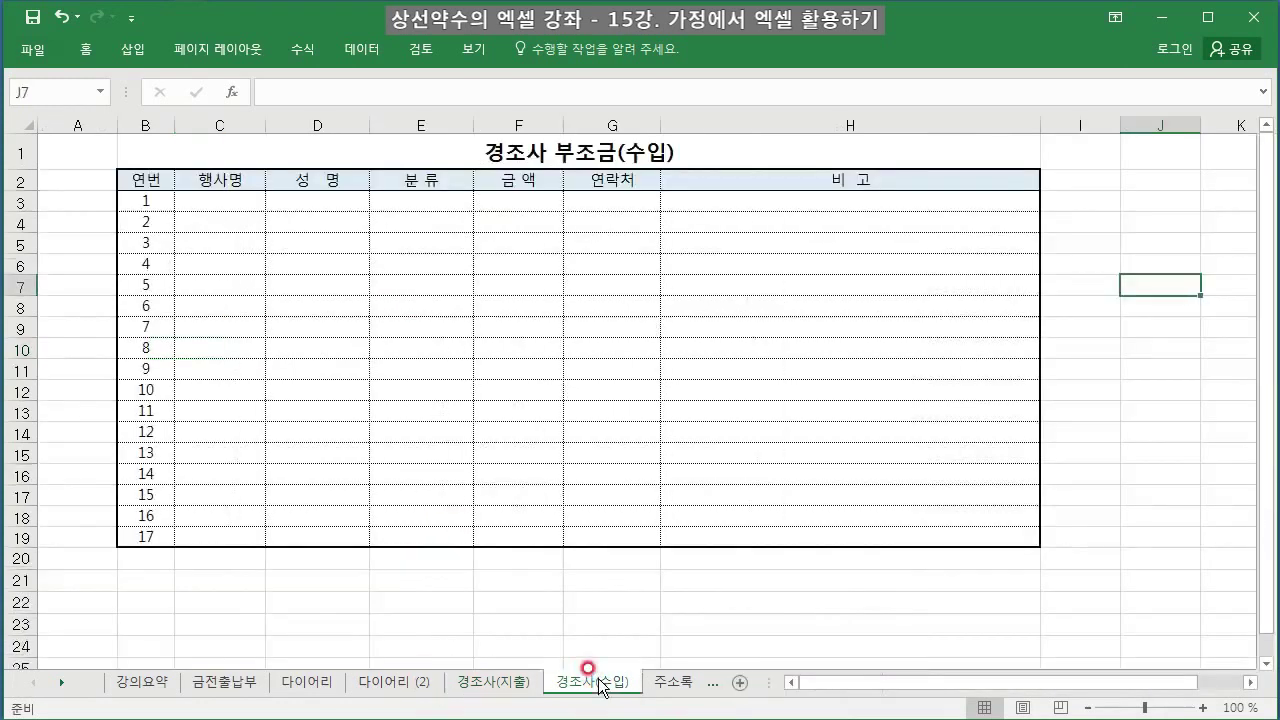
click(246, 284)
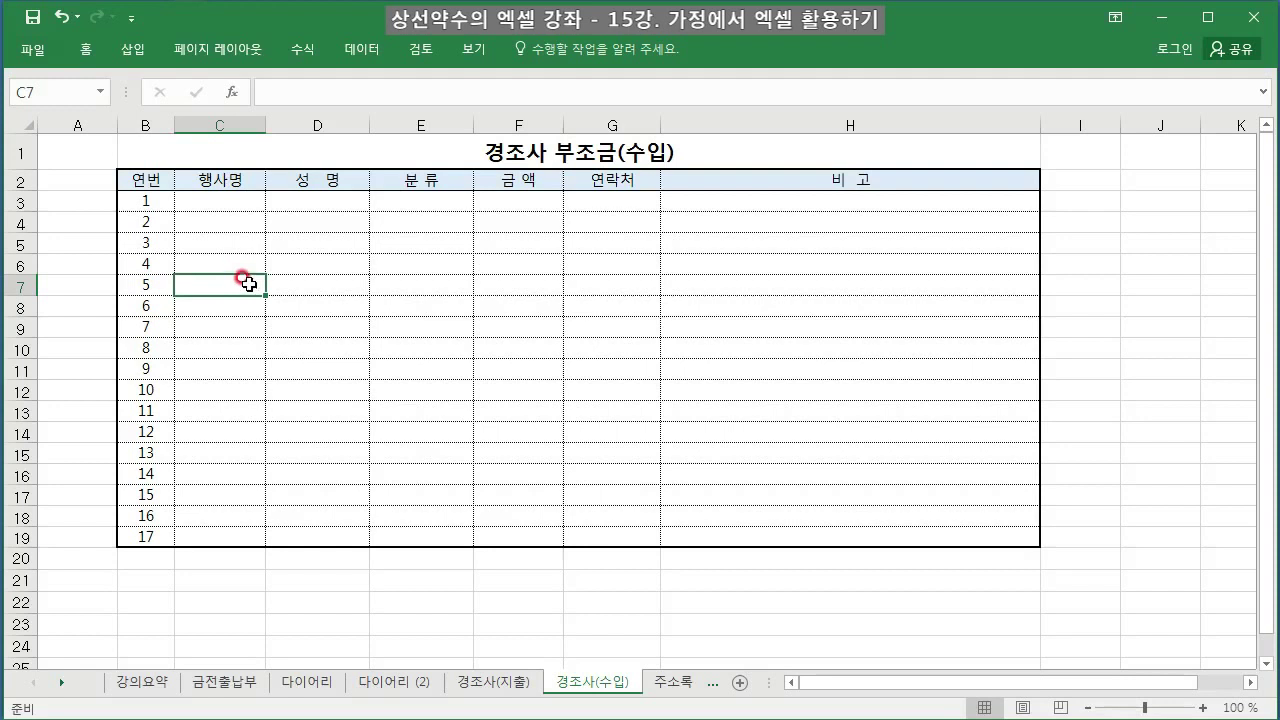
click(191, 196)
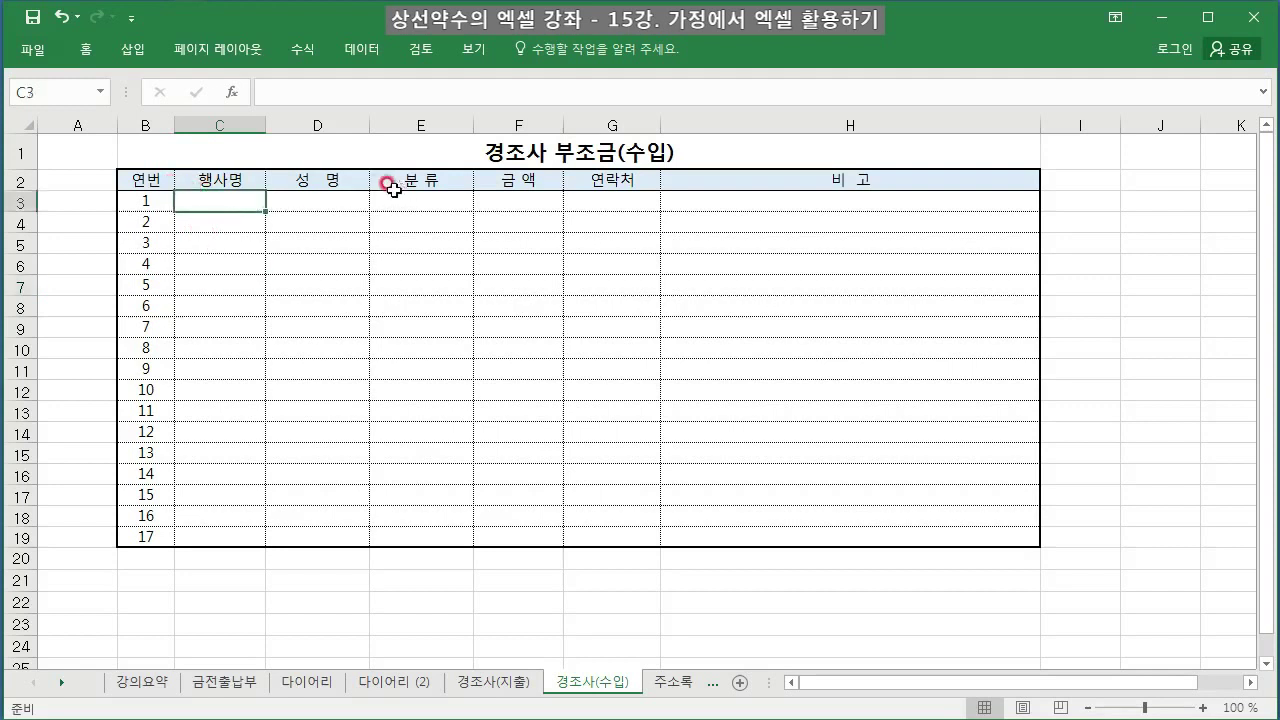
click(298, 203)
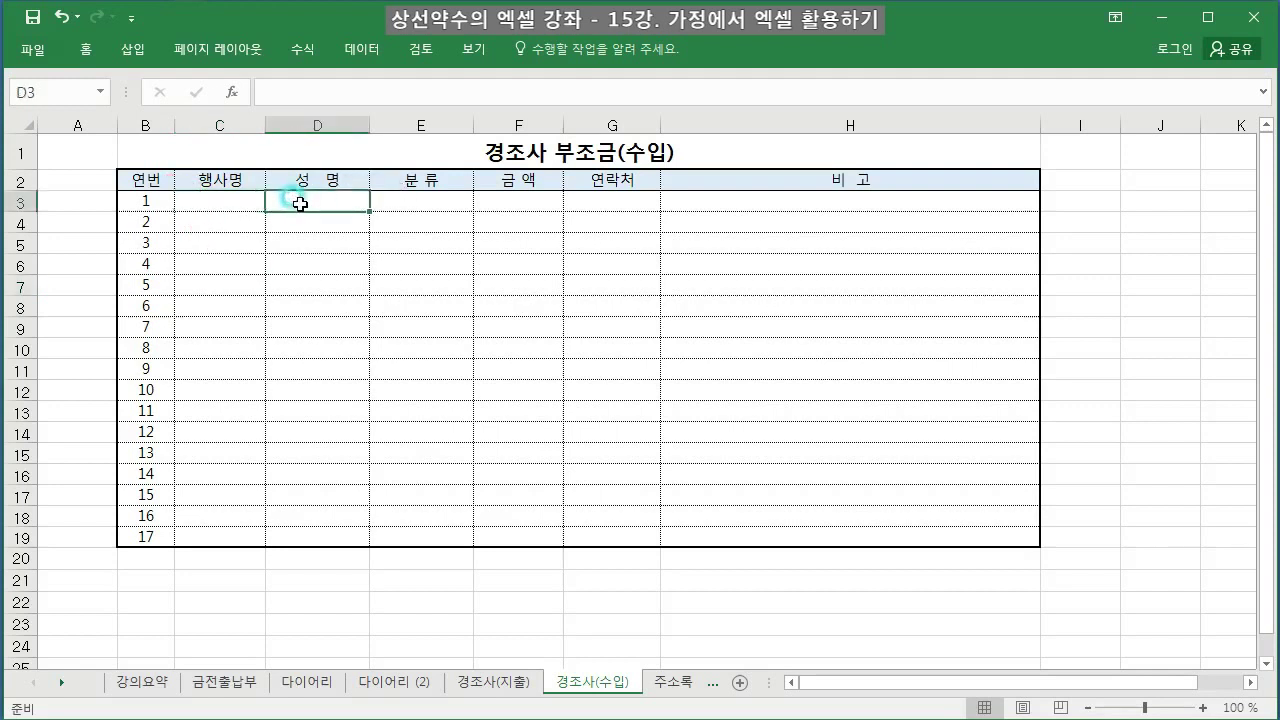
click(412, 207)
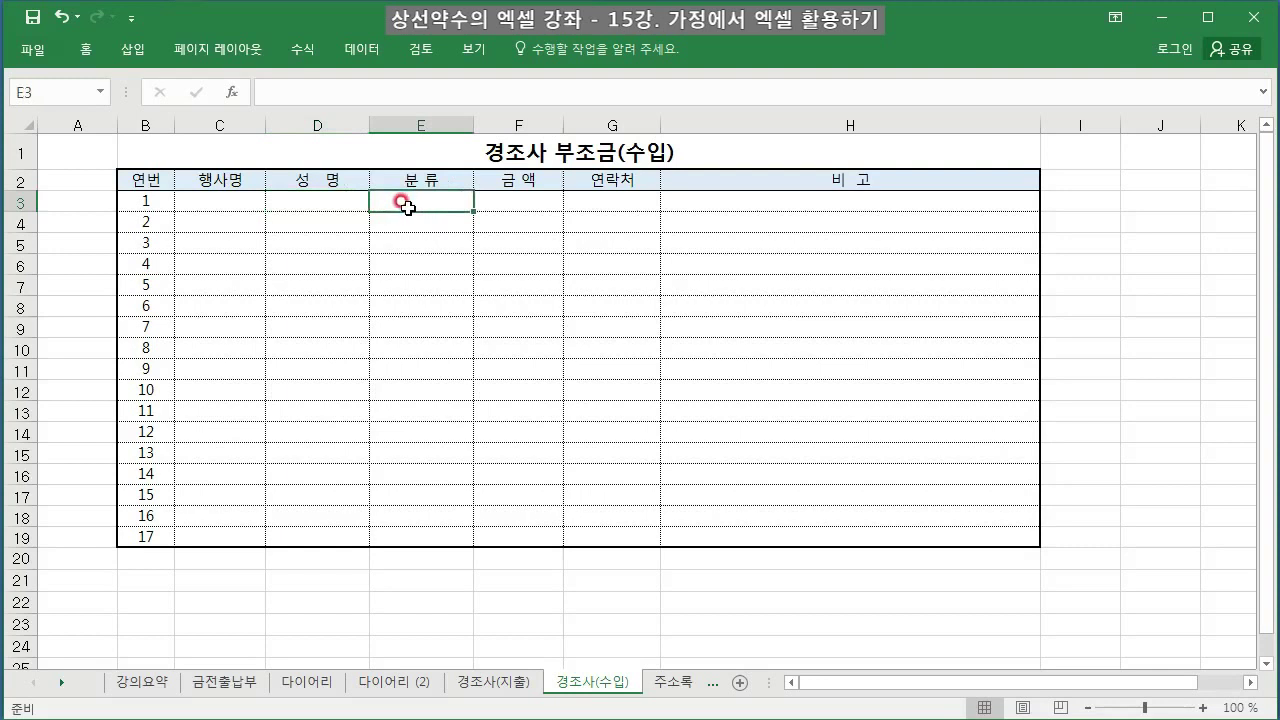
click(516, 202)
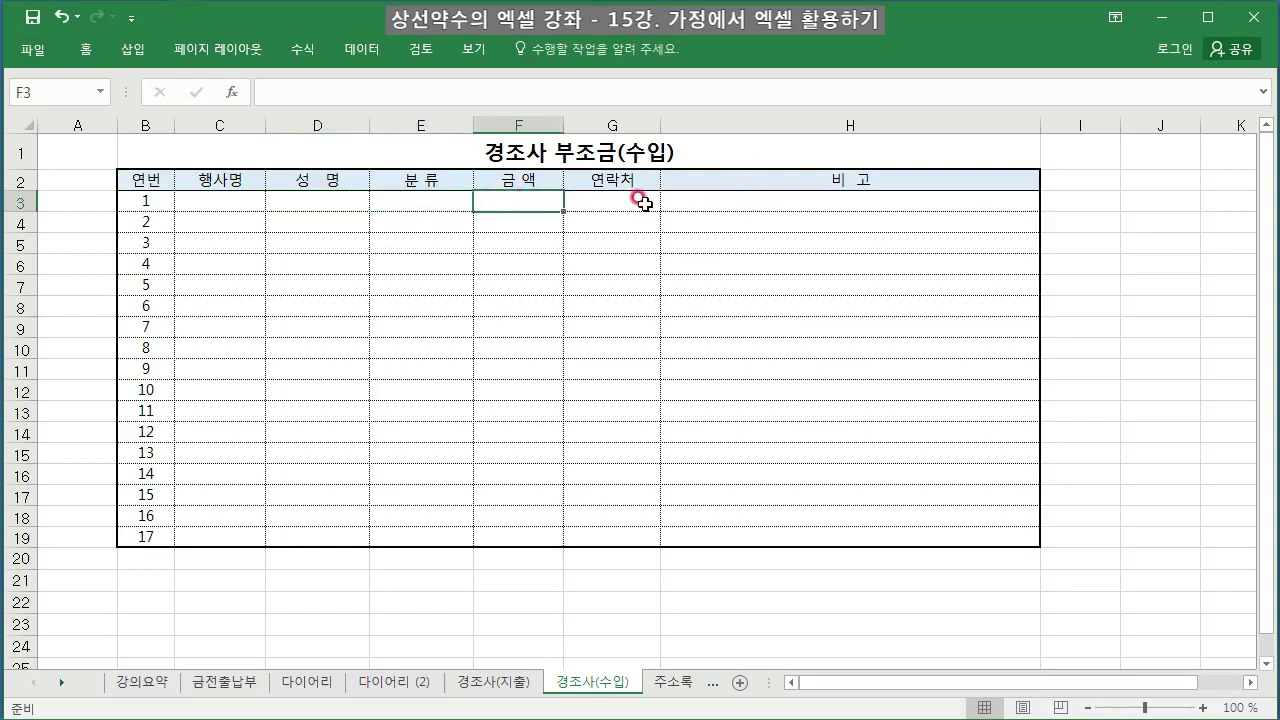
- Widen the 연락처 and 비고 columns of the 경조사(수입) table slightly
click(652, 201)
drag(660, 124, 679, 124)
click(634, 291)
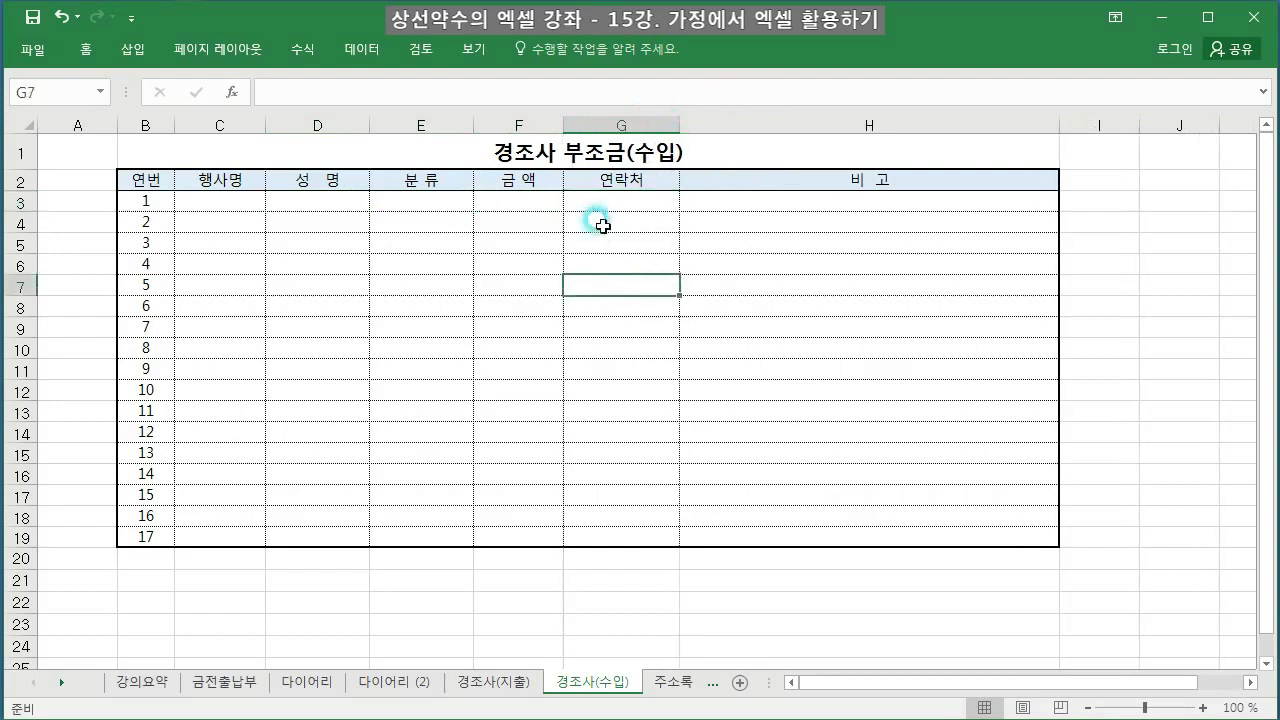
click(591, 196)
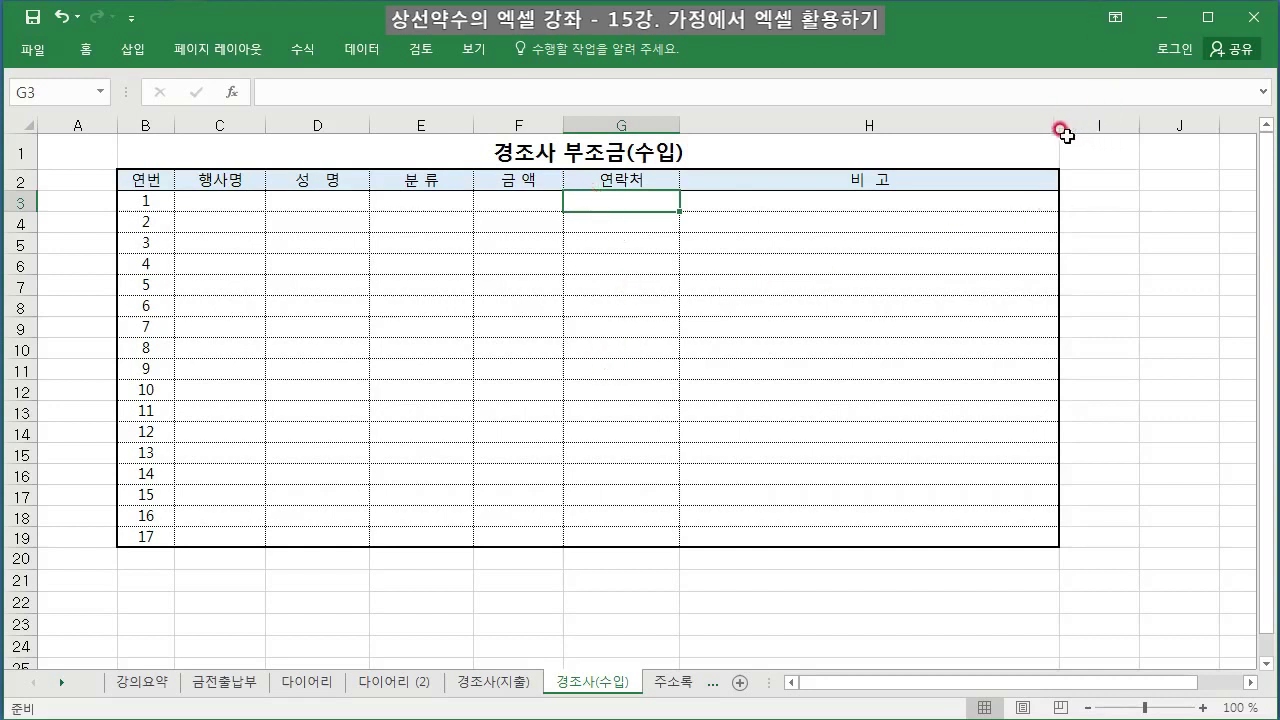
drag(1057, 119, 1077, 119)
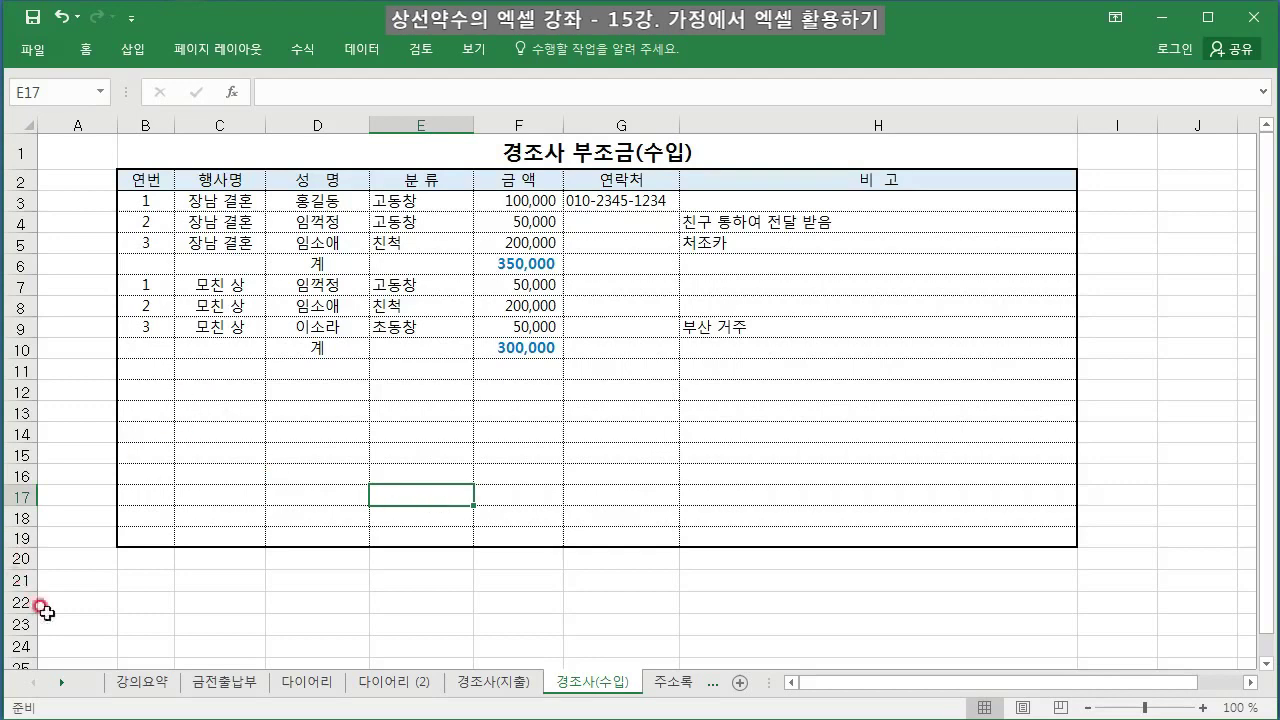
- Review items 4 to 6 of the 강의요약 list, from 경조사비 수입 명세서 to 주소록 관리
click(120, 680)
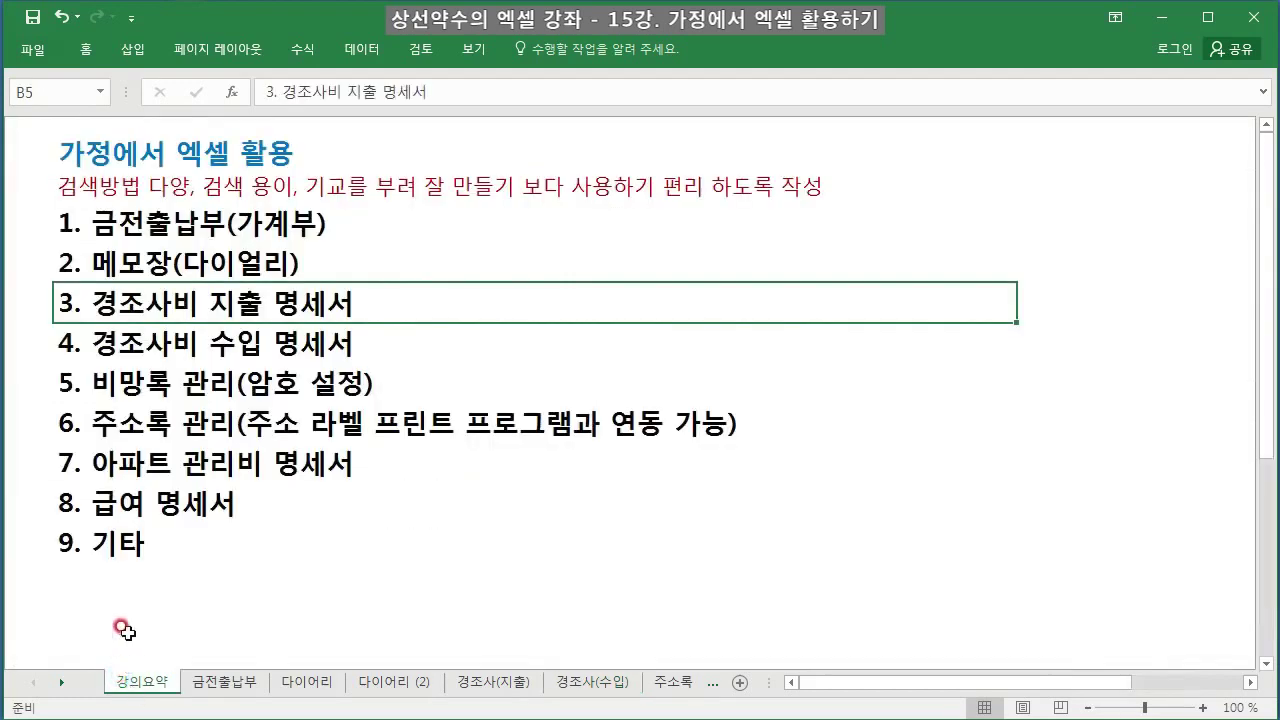
click(117, 343)
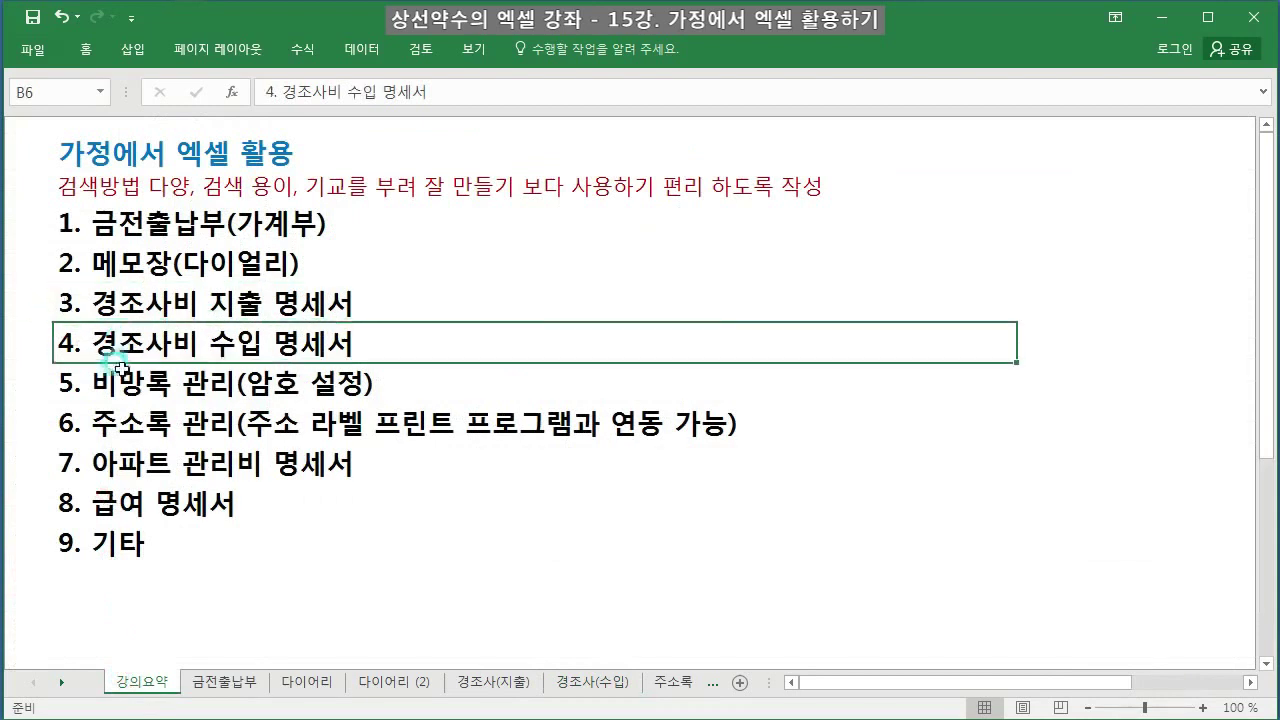
click(105, 383)
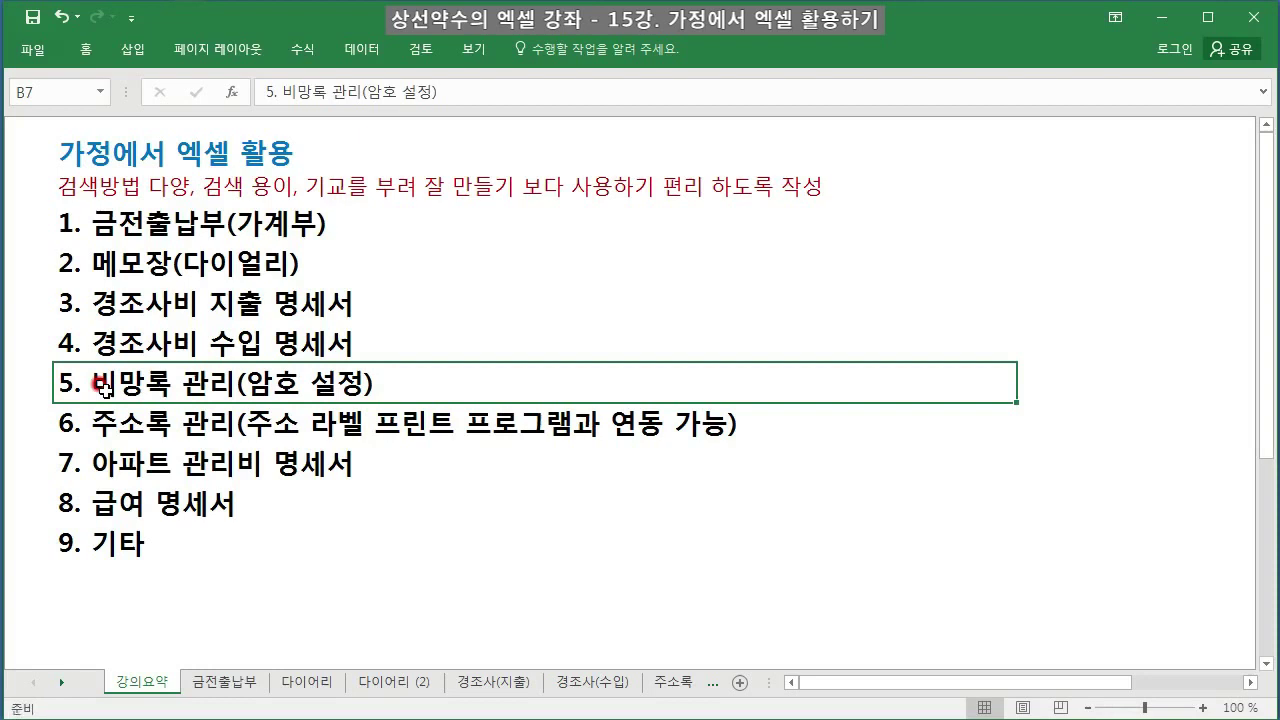
key(Down)
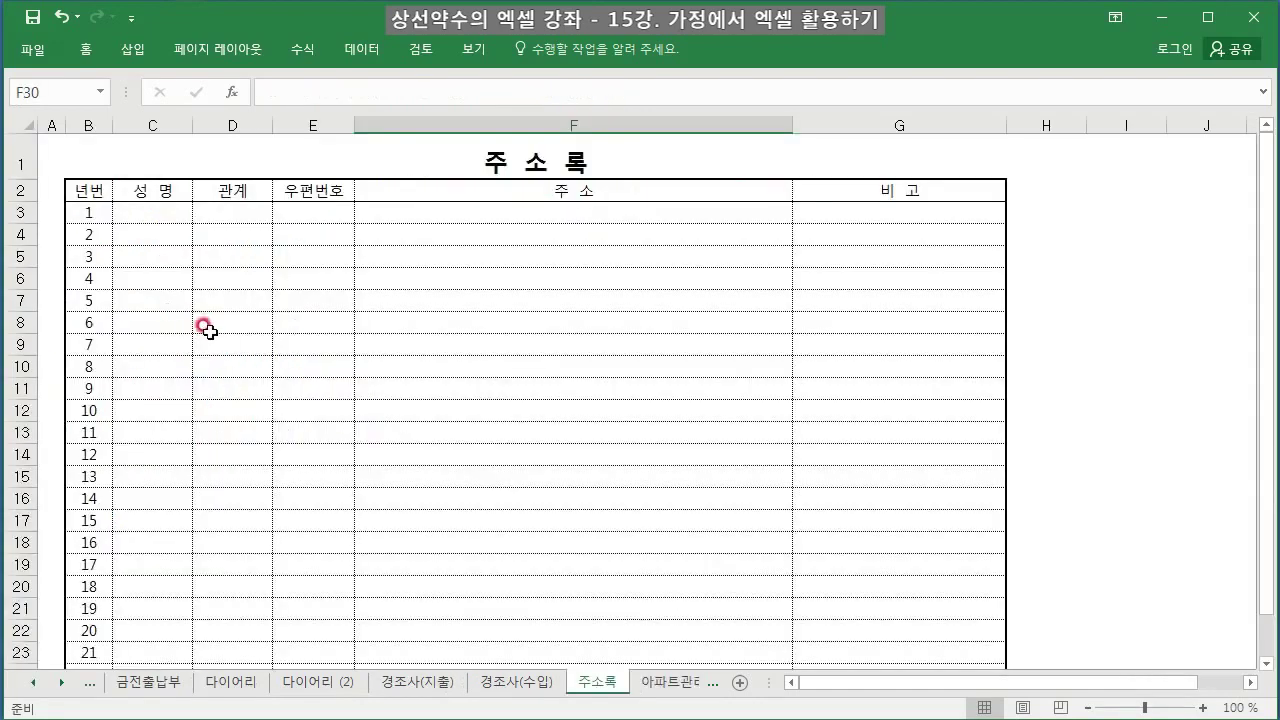
- Examine the 관계, 우편번호, 주소 and 비고 columns of the table in the 주소록 sheet
click(207, 329)
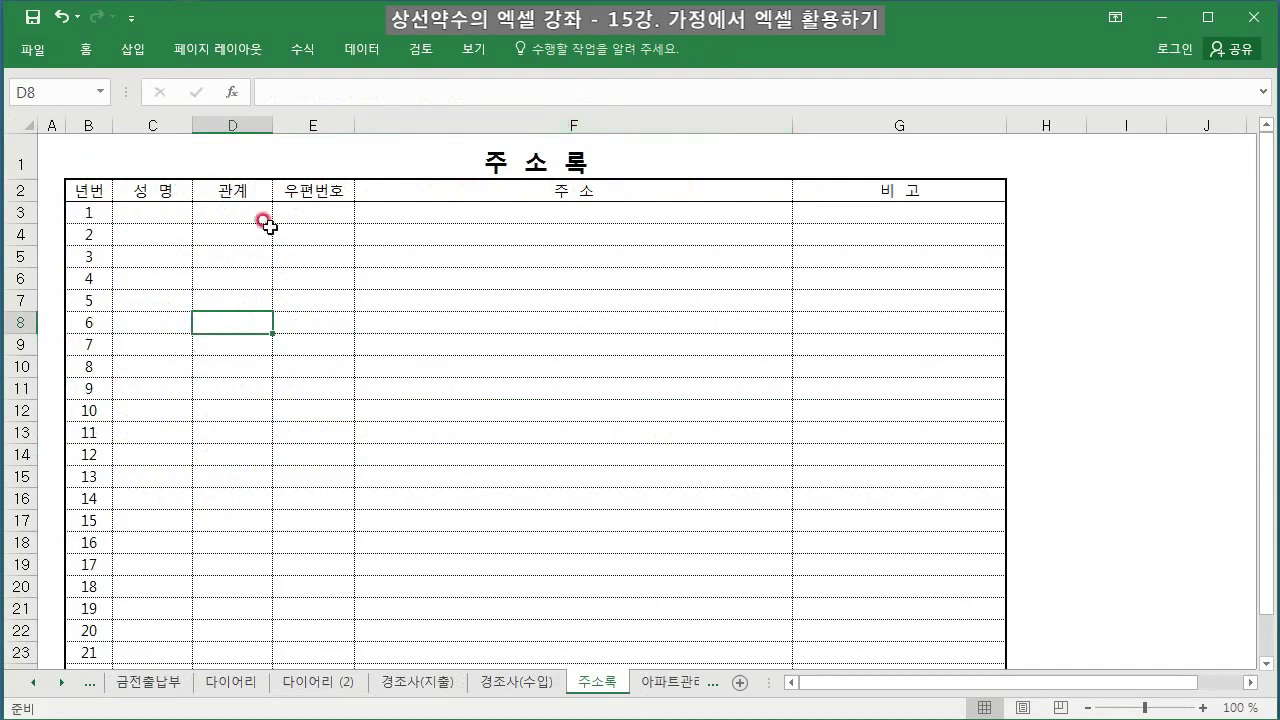
click(236, 212)
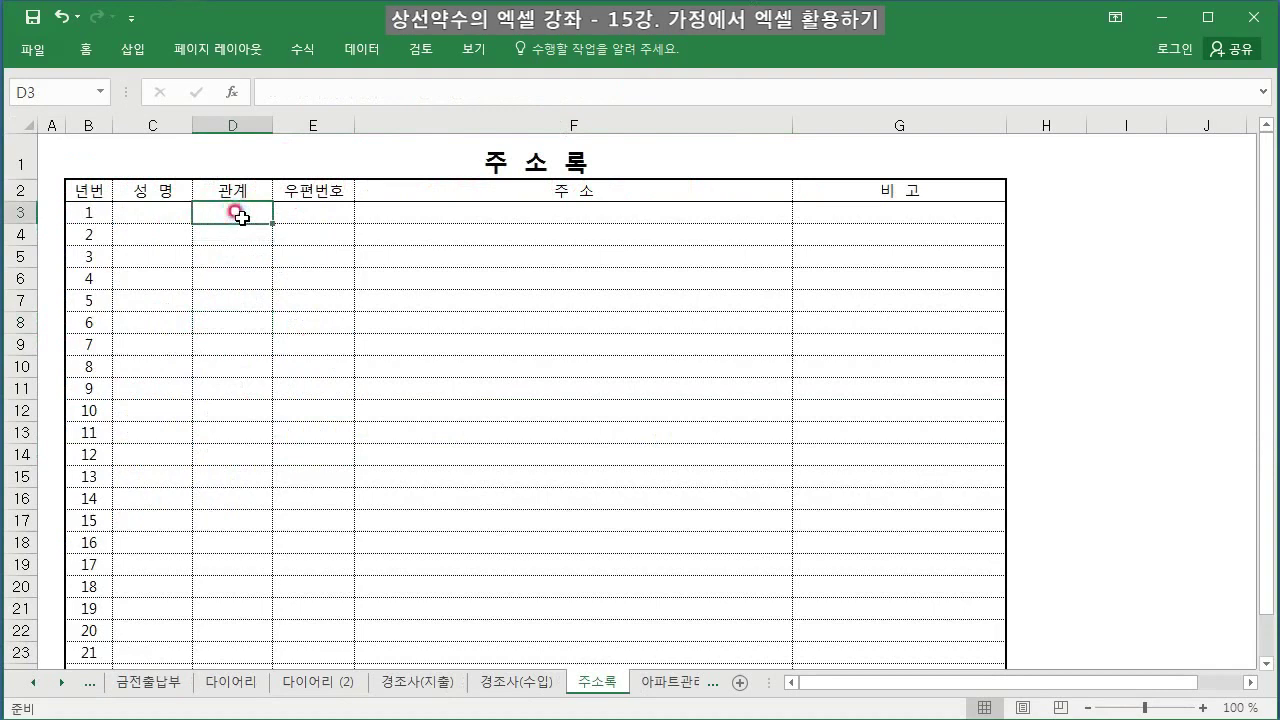
click(310, 214)
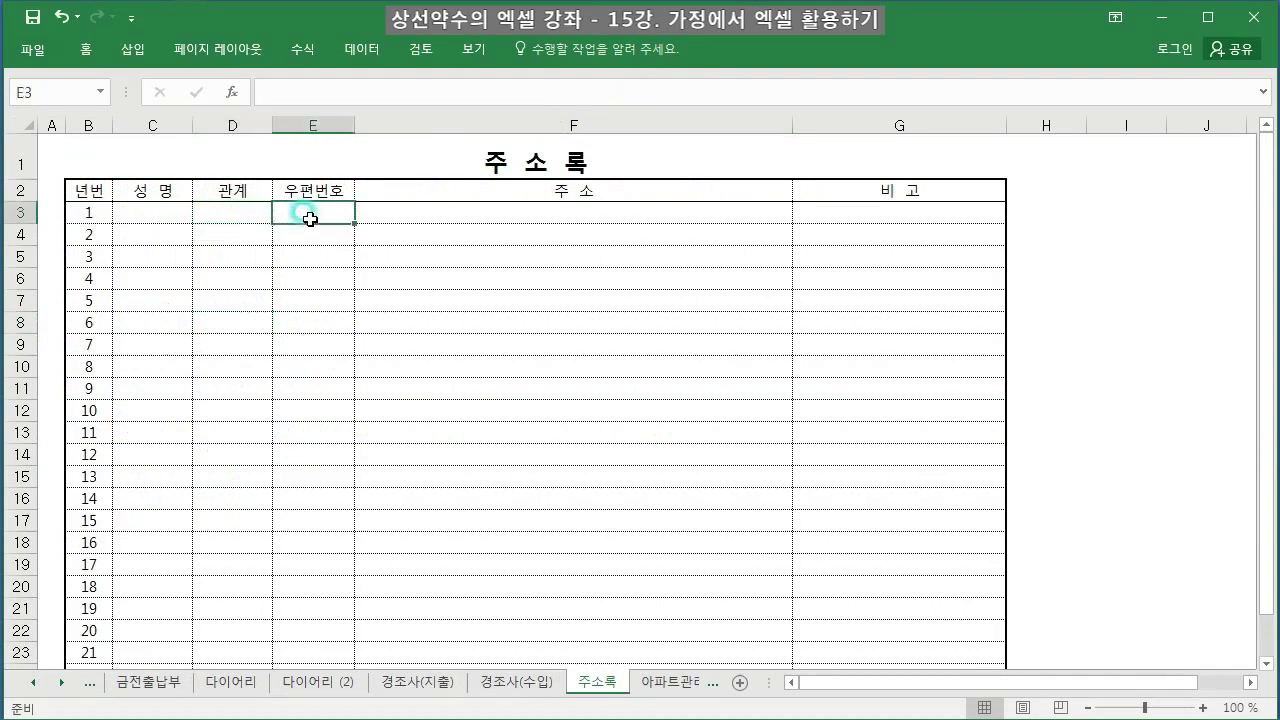
click(462, 207)
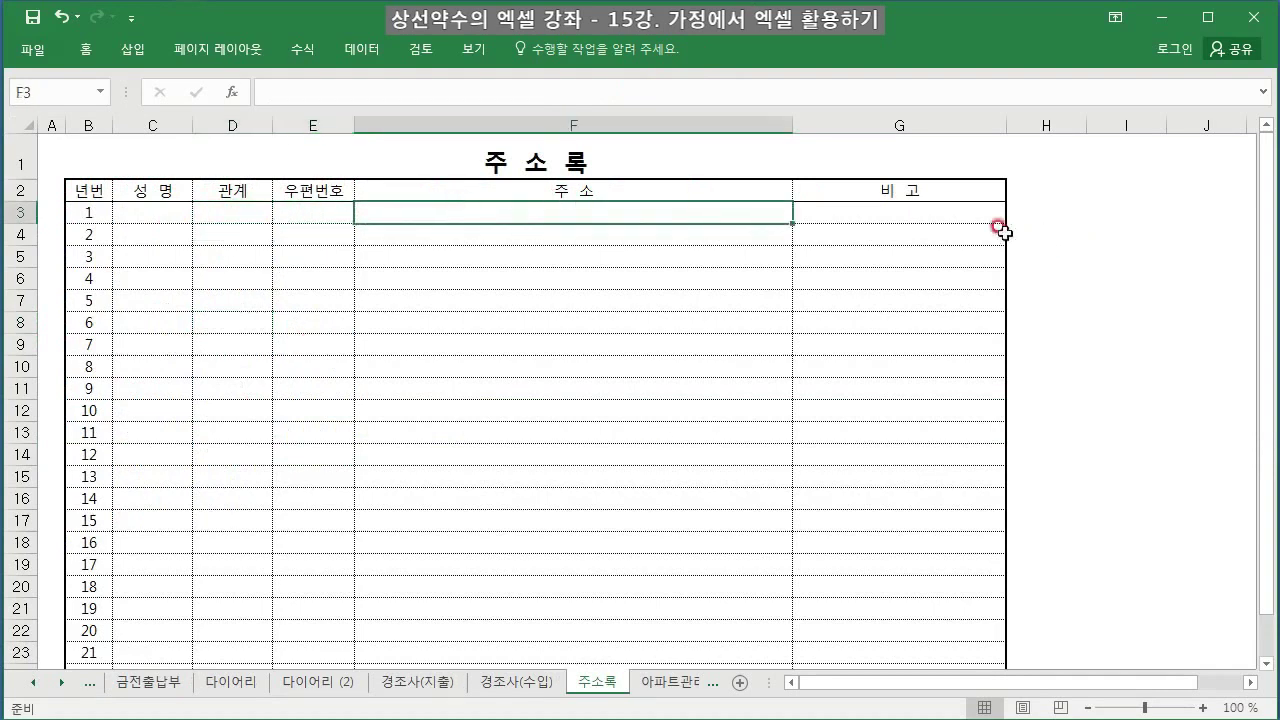
click(858, 204)
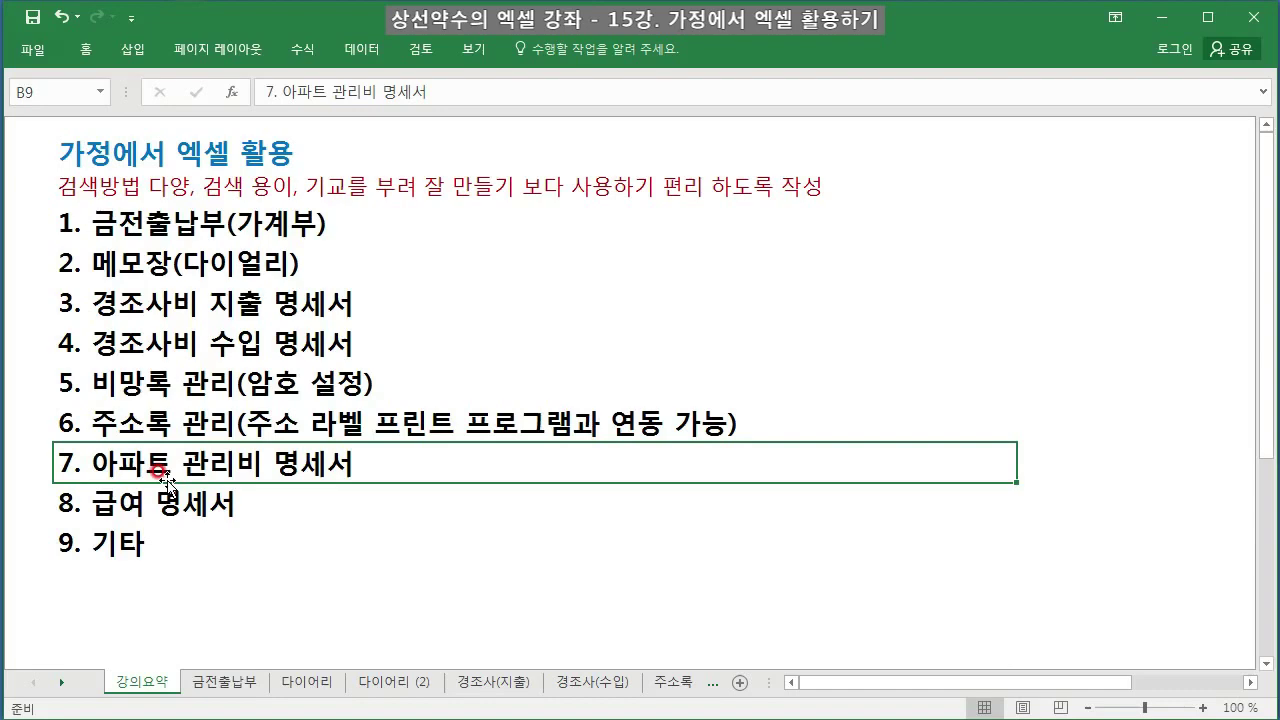
- Find the 아파트 관리비 명세서 item in the 강의요약 sheet and review the fee items in the 아파트관리비 sheet
click(163, 478)
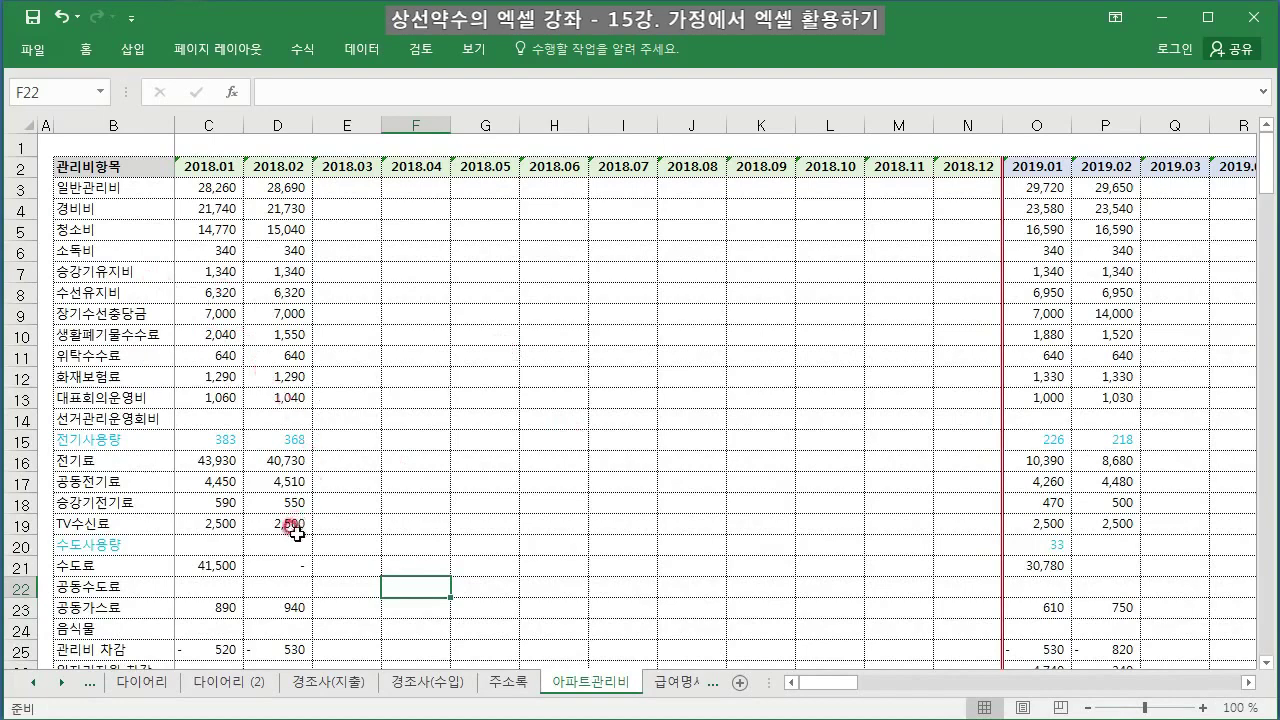
scroll(235, 462, down, 2)
scroll(232, 461, down, 2)
scroll(230, 453, up, 3)
scroll(106, 335, down, 1)
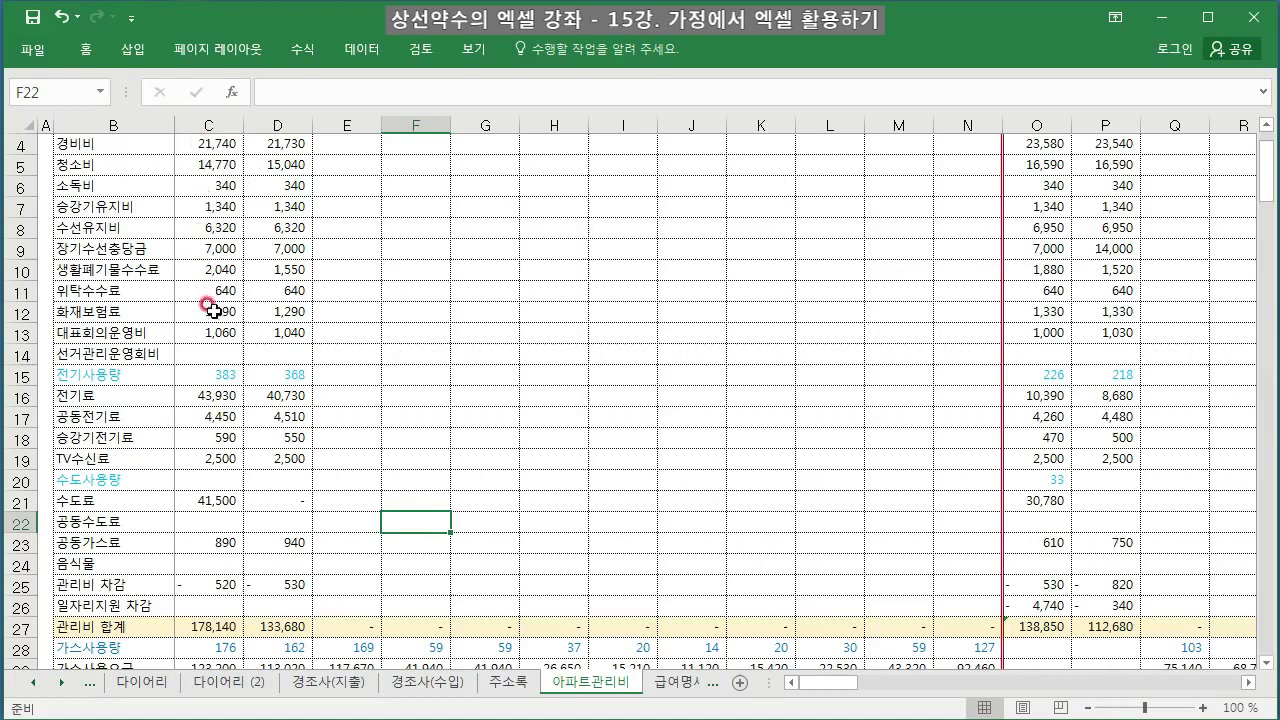
- Inspect the 관리비 합계 formula in C27 and its subtraction of the 전기사용량 and 수도사용량 cells
click(195, 629)
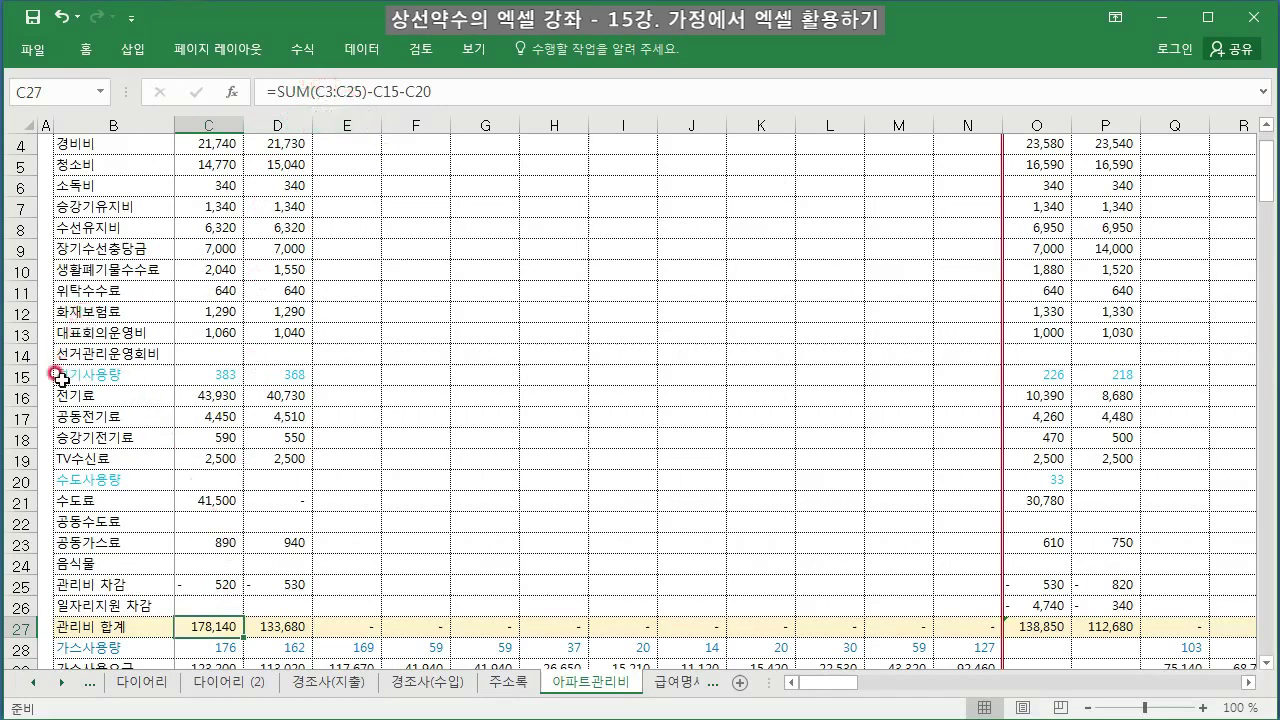
click(200, 375)
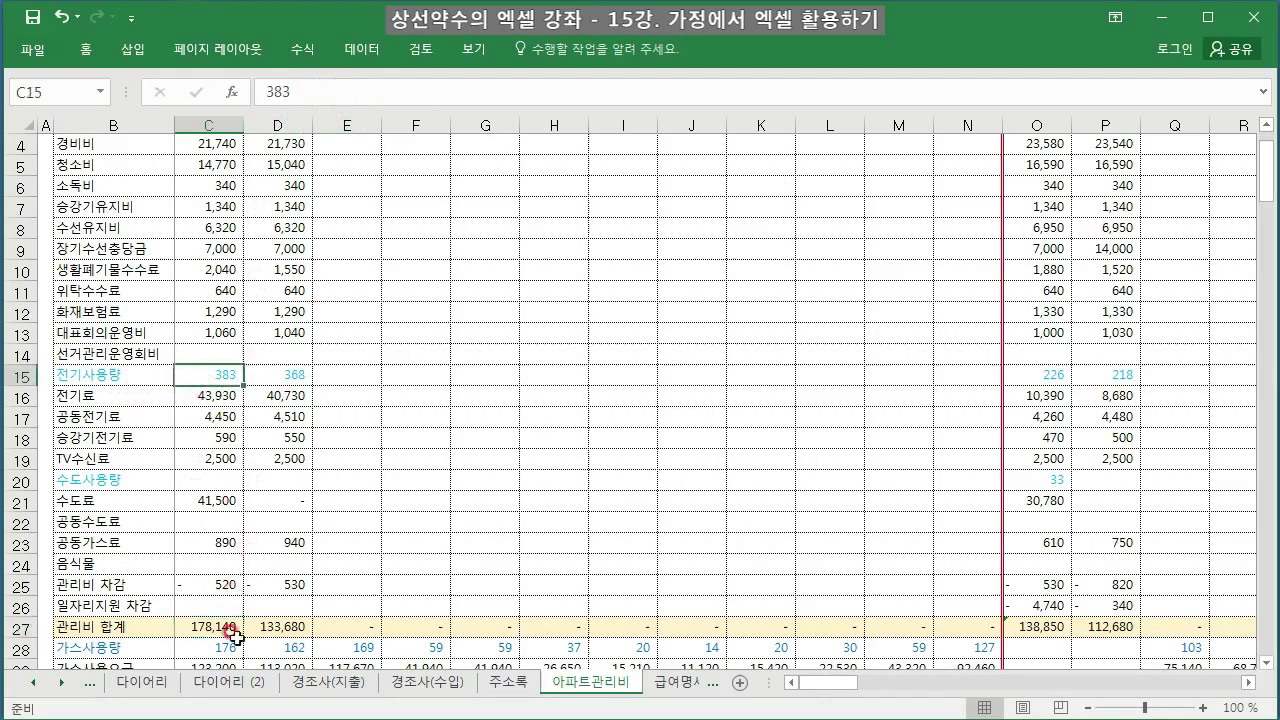
click(203, 622)
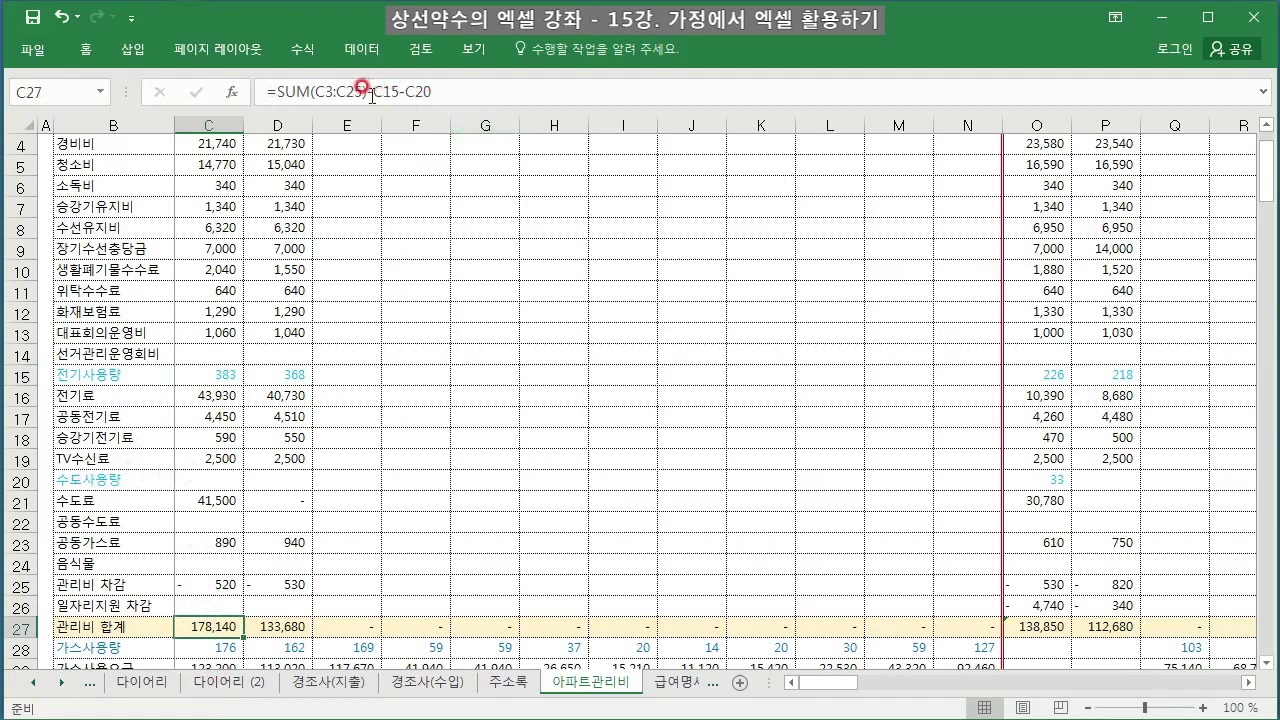
click(404, 89)
drag(409, 91, 432, 91)
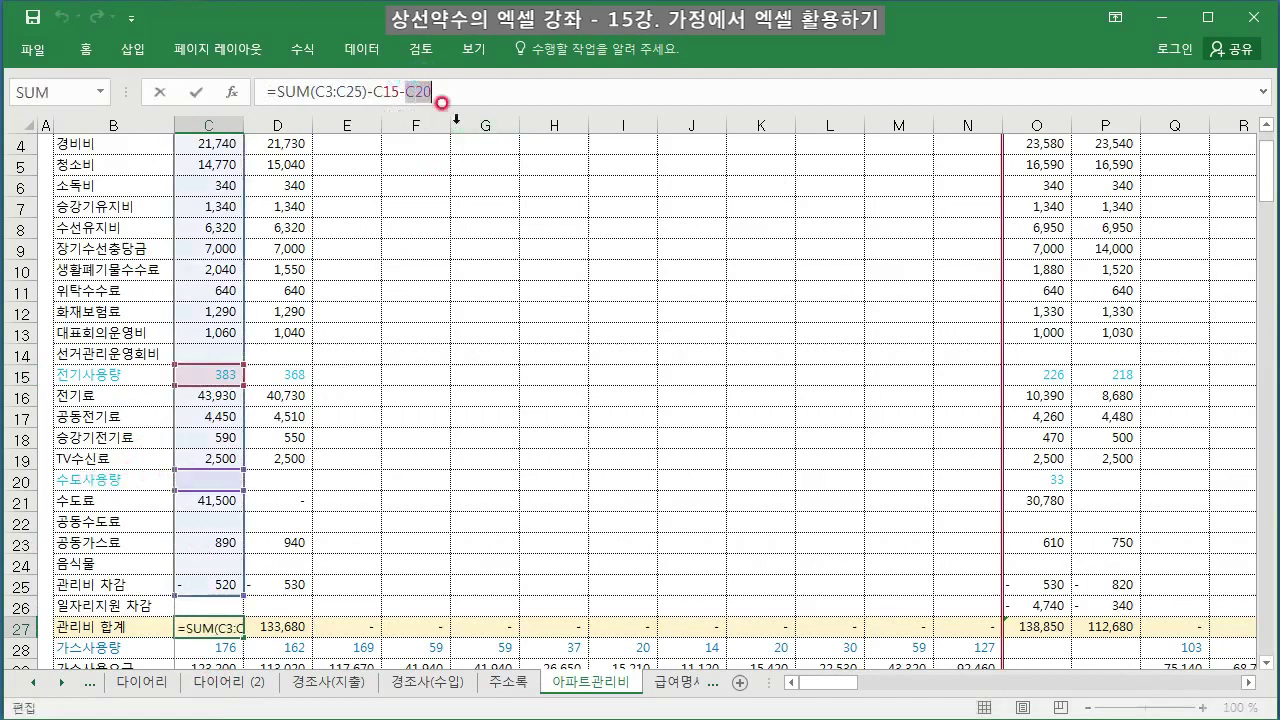
click(413, 268)
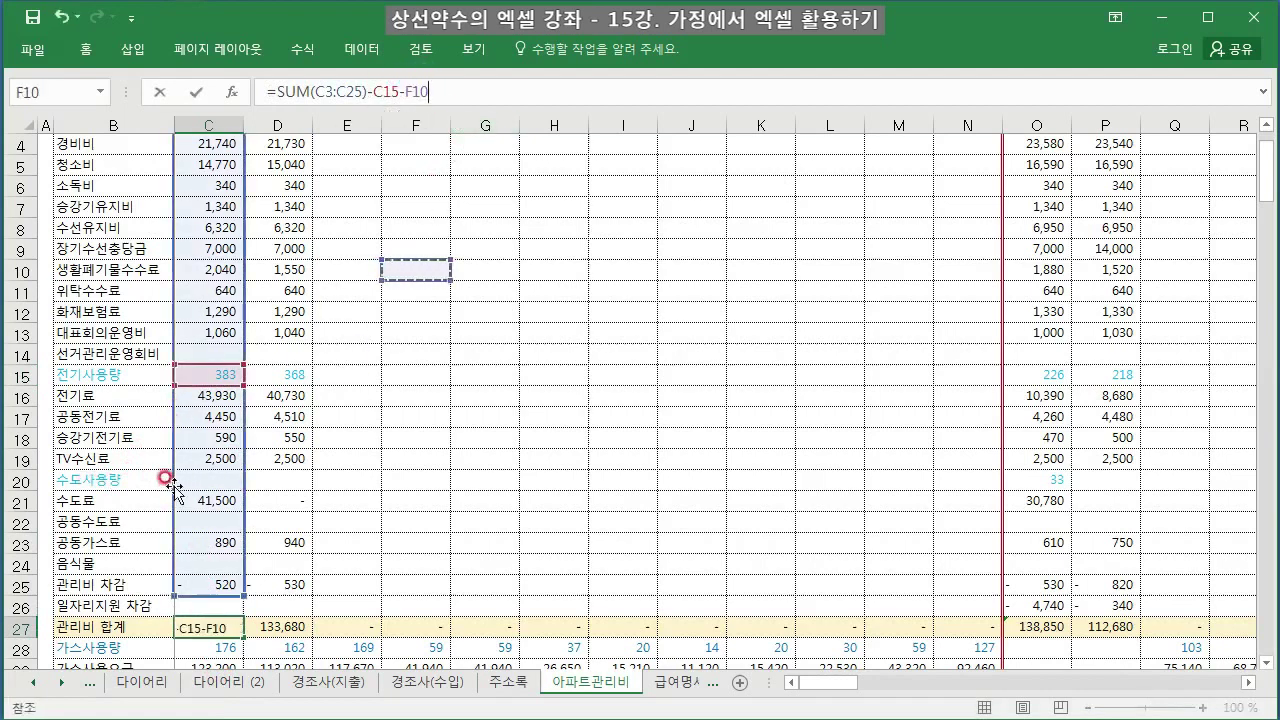
key(Escape)
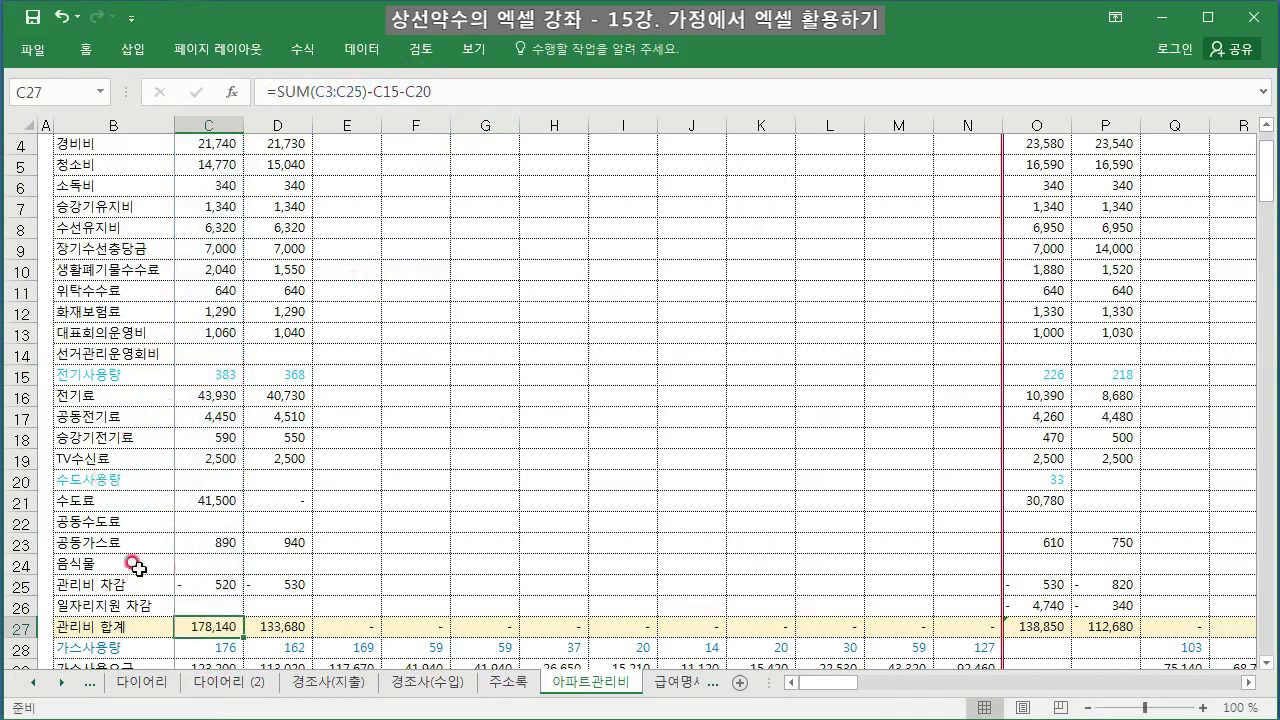
- Check the 가스사용량 and 가스사용요금 cells in column C beneath the 관리비 합계 row
scroll(136, 558, down, 2)
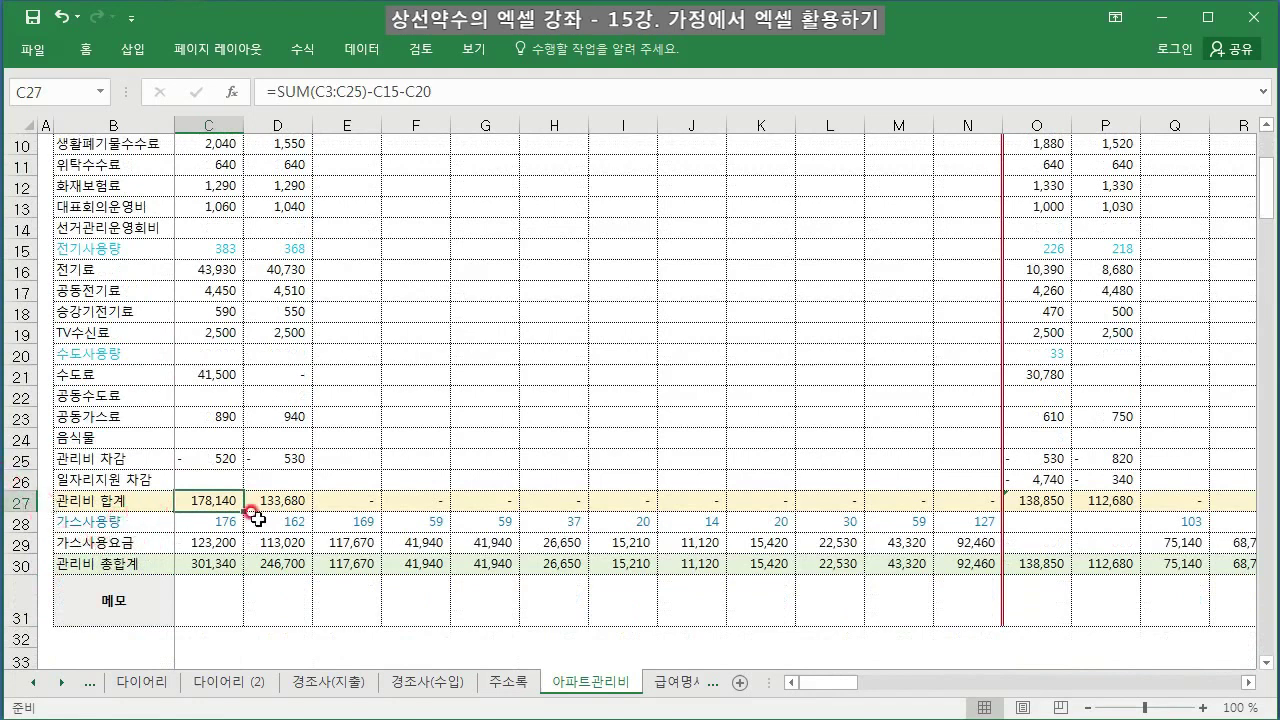
click(188, 522)
click(186, 543)
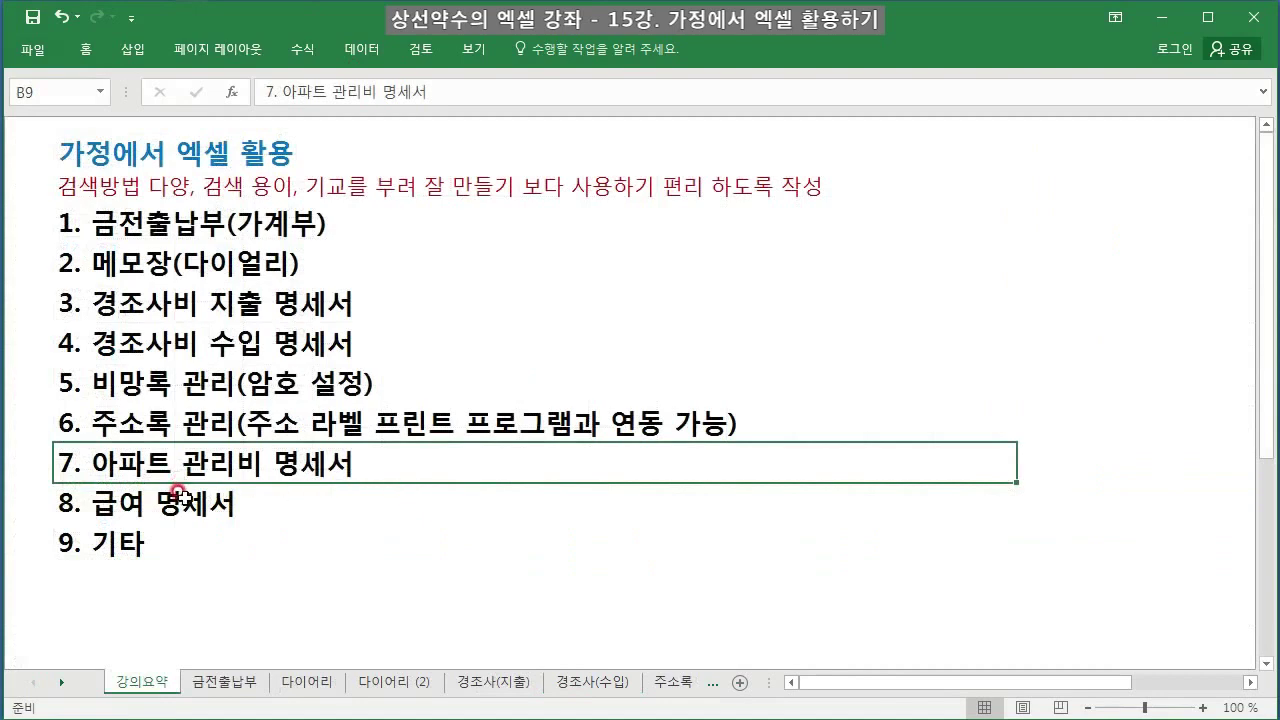
- Find the 급여 명세서 item in the 강의요약 sheet and examine the payment, deduction and total rows in the 급여명세 sheet
click(178, 493)
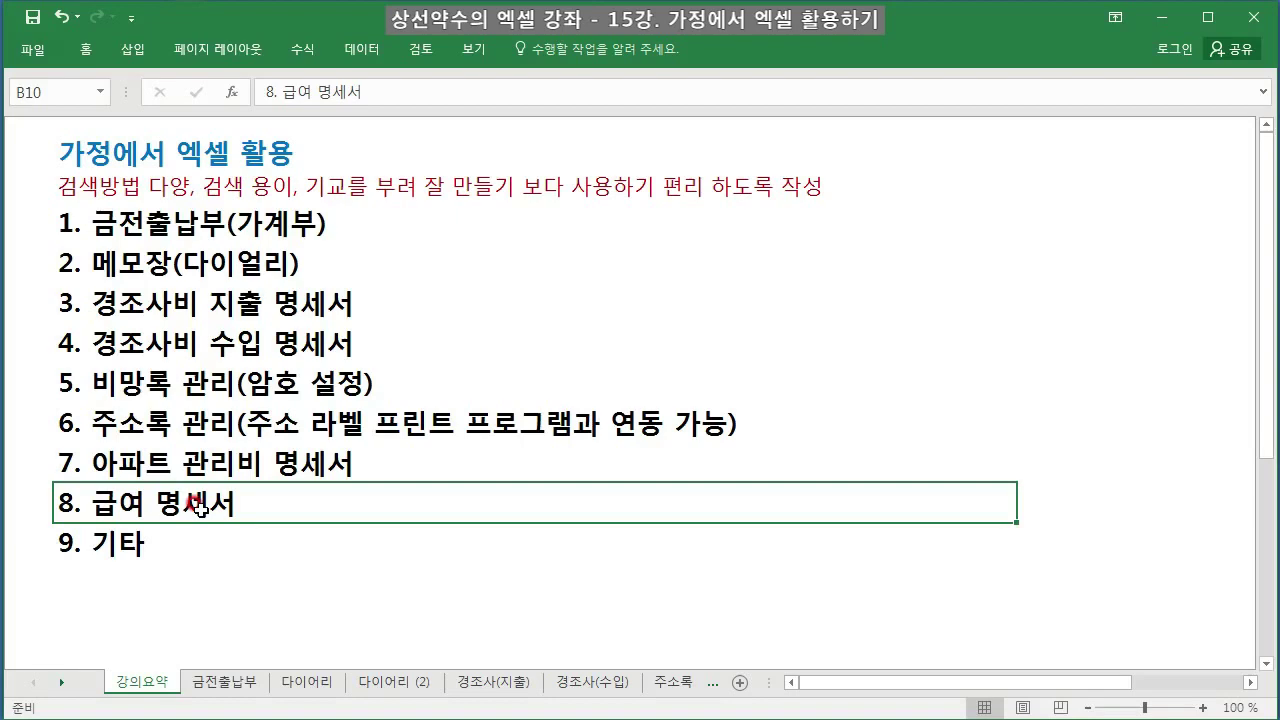
click(118, 492)
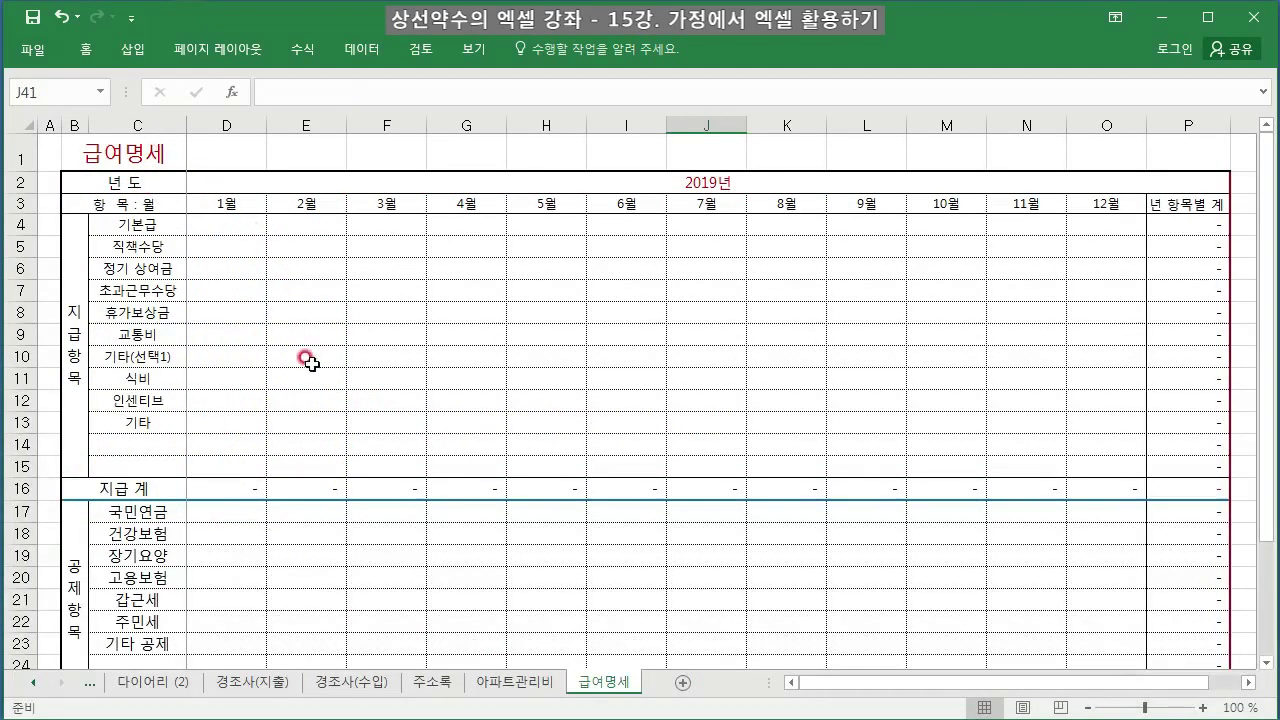
scroll(310, 362, down, 2)
scroll(308, 361, up, 2)
scroll(263, 594, down, 2)
scroll(200, 529, up, 2)
scroll(229, 558, down, 1)
scroll(229, 558, down, 2)
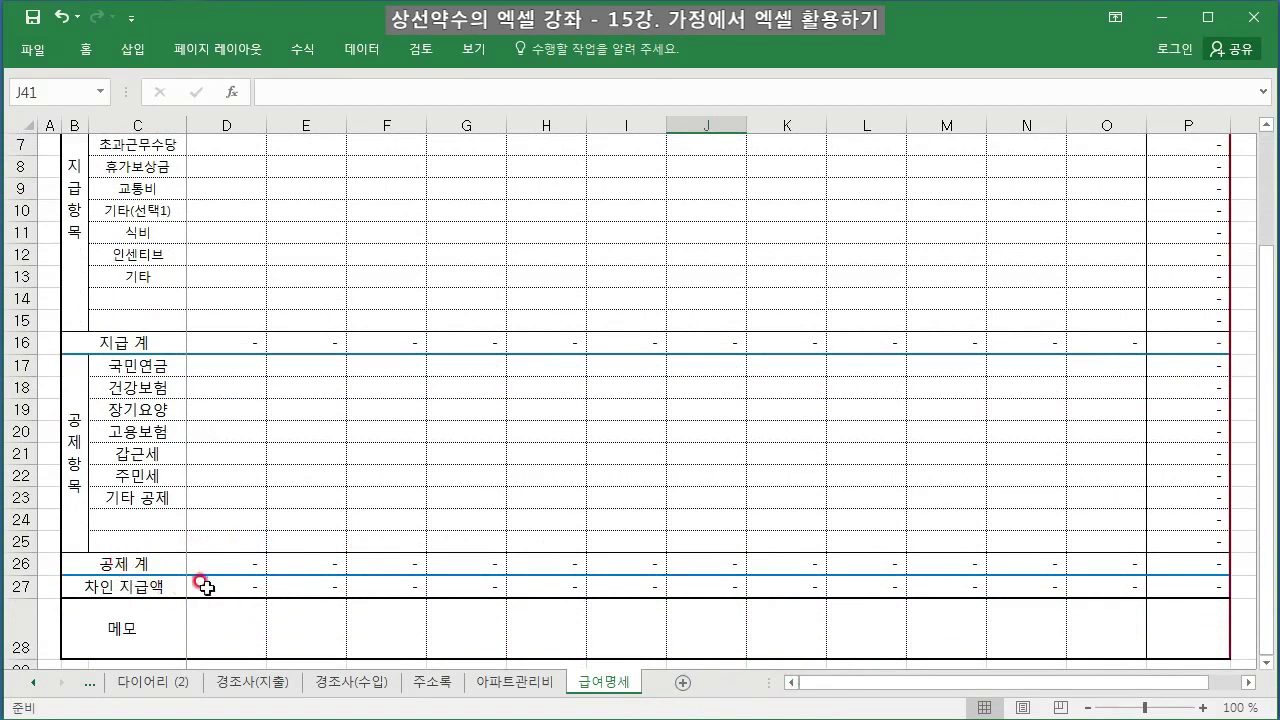
drag(820, 682, 917, 686)
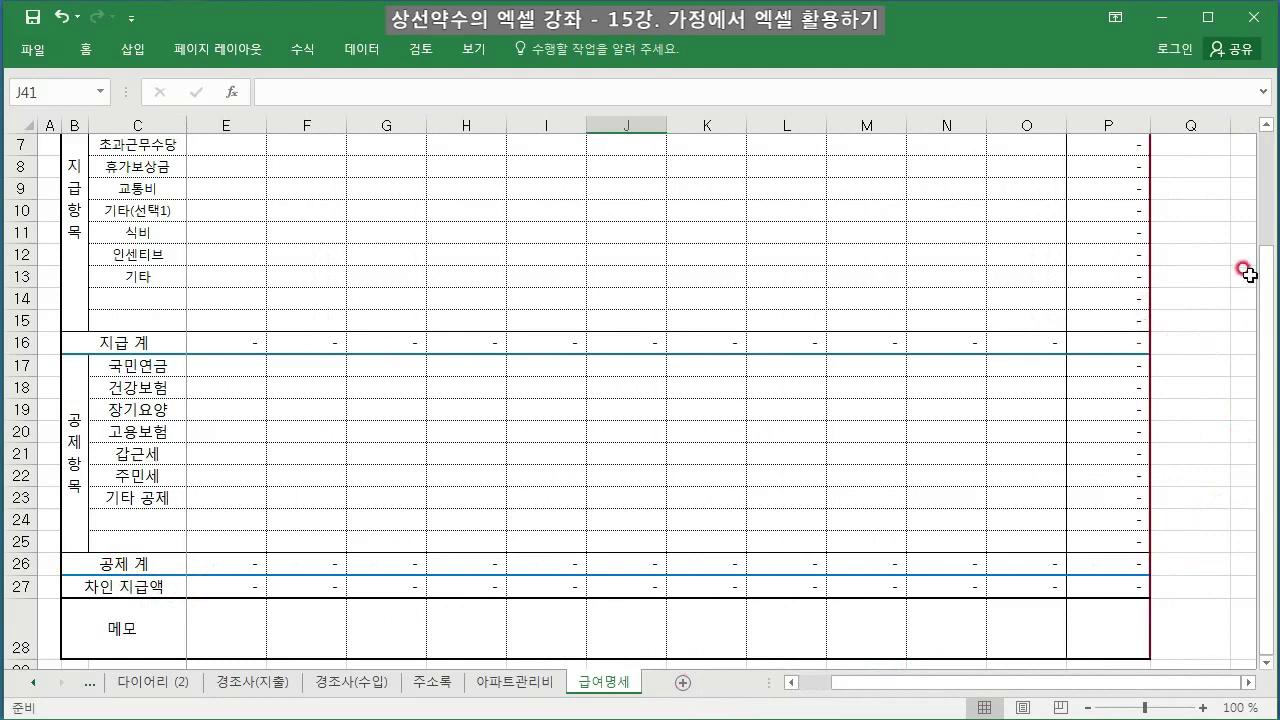
scroll(1262, 272, up, 2)
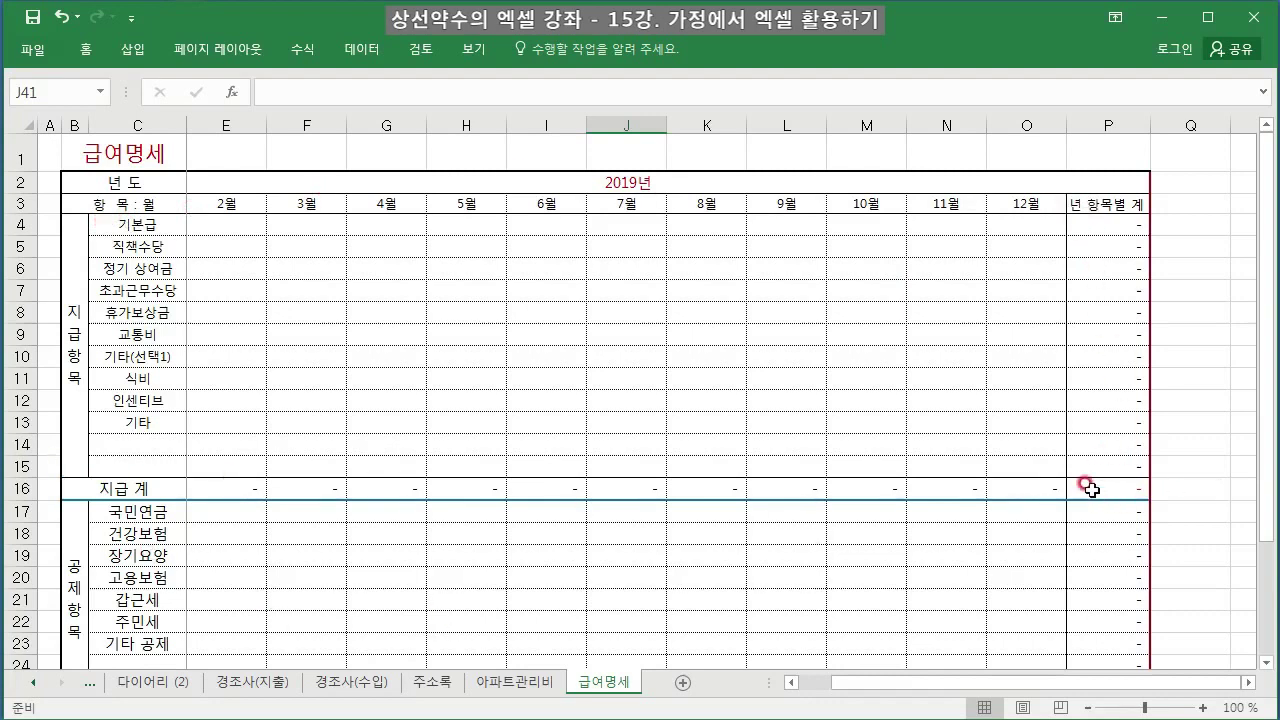
scroll(1090, 488, down, 1)
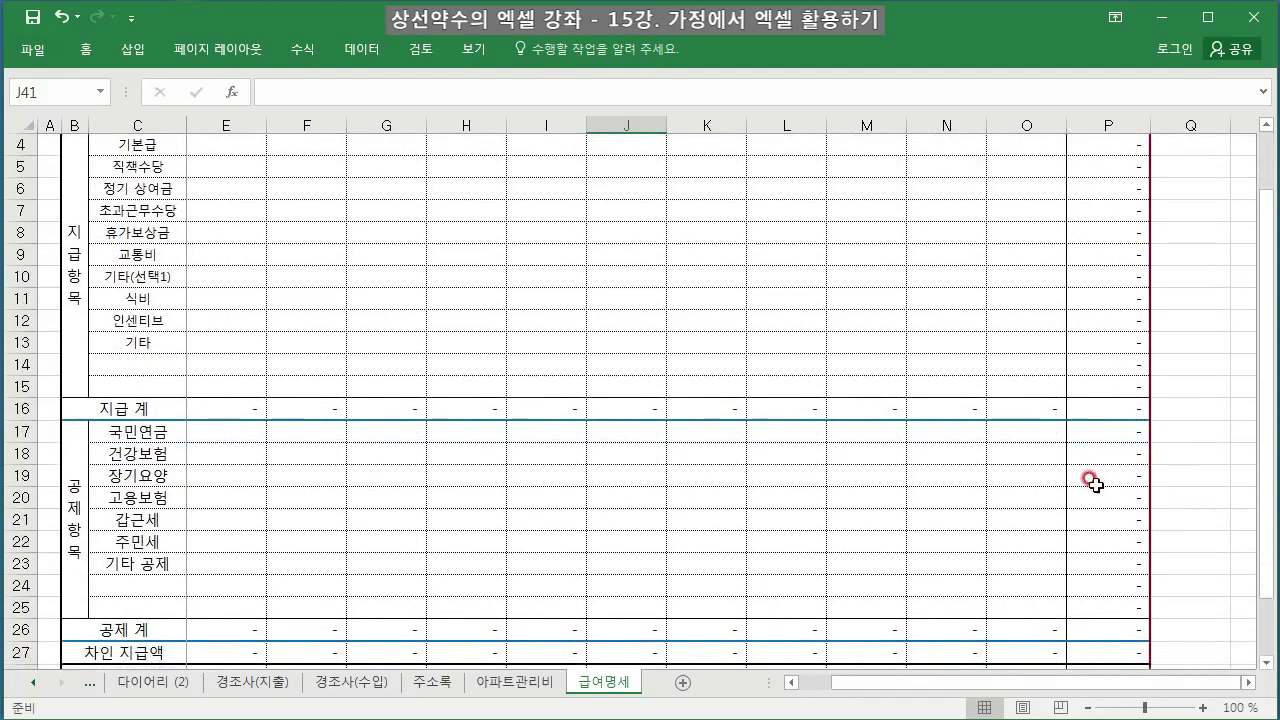
- Check the 년 항목별 계 formulas for 지급 계, 공제 계 and 차인 지급액 in column P
click(1090, 412)
scroll(927, 512, down, 2)
scroll(927, 512, down, 1)
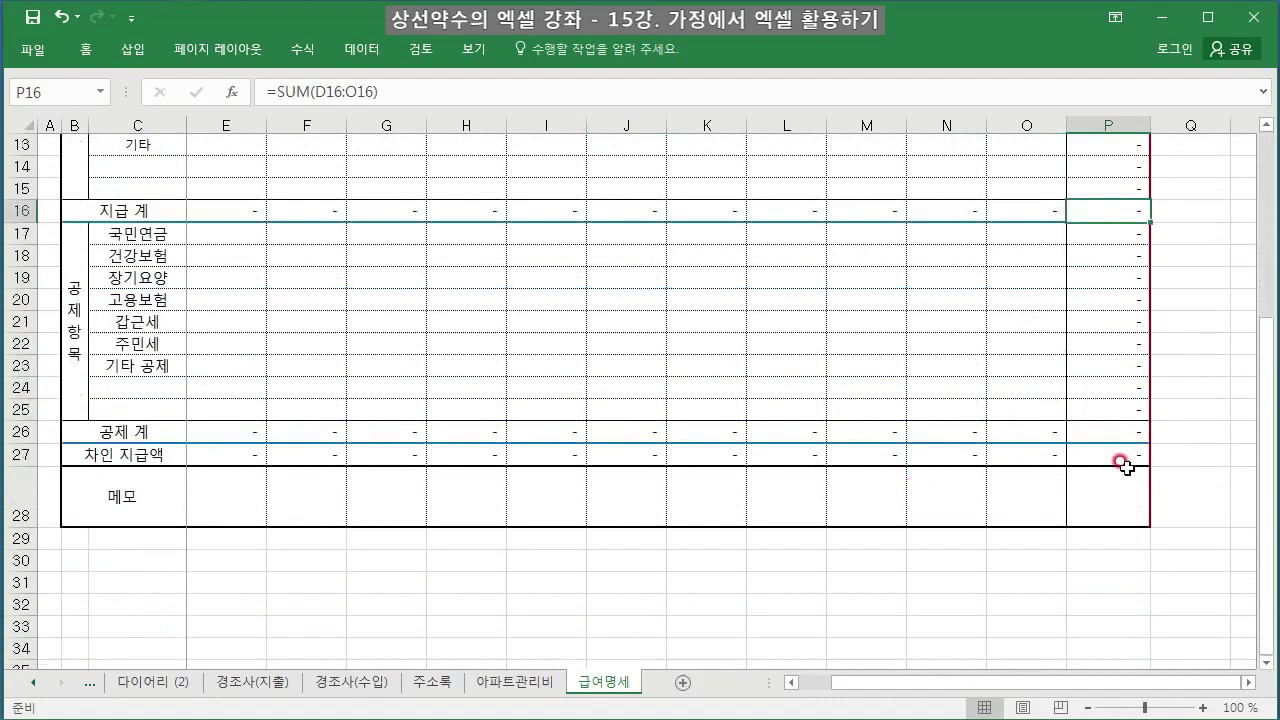
click(1104, 431)
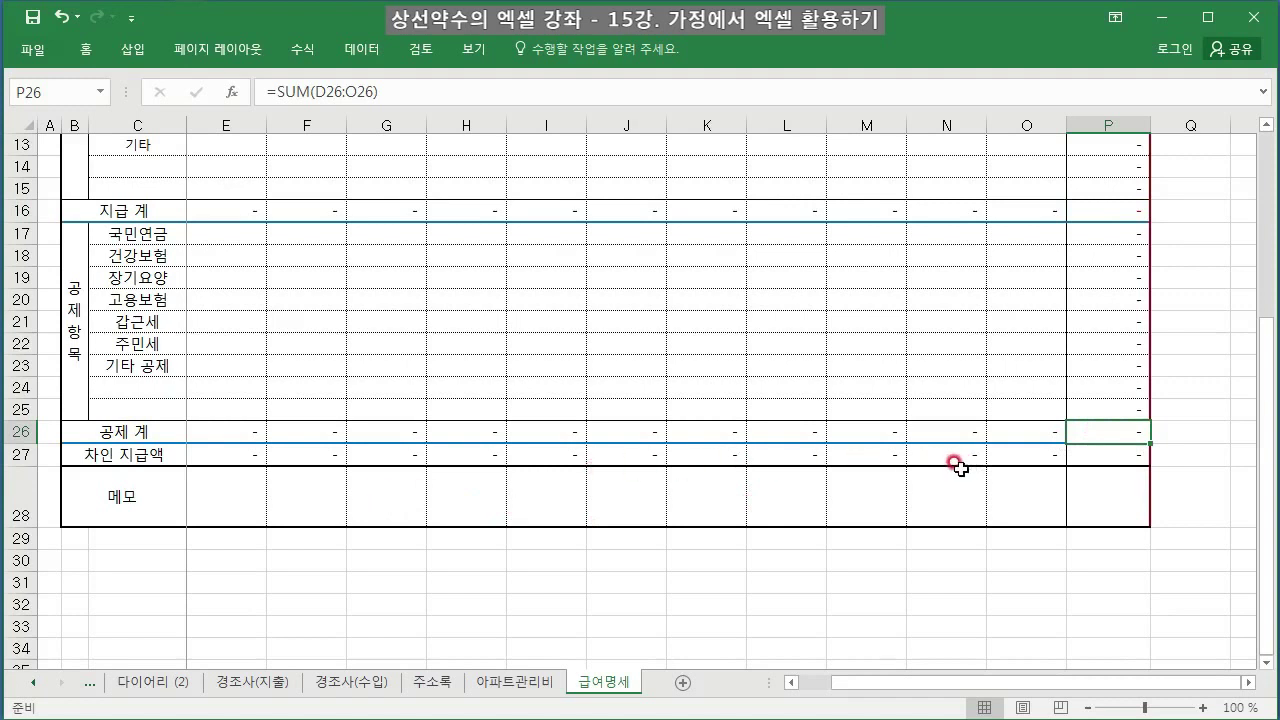
click(1087, 452)
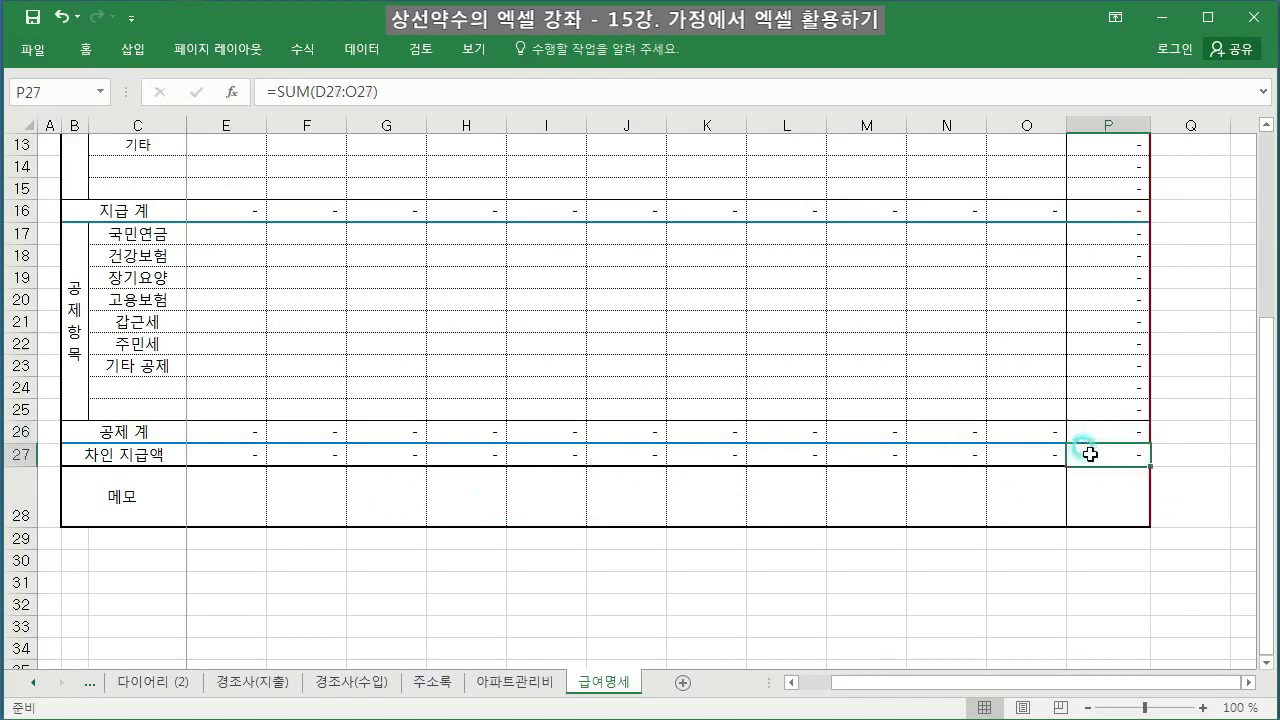
- Widen the 년 항목별 계 column P of the 급여명세 table slightly
drag(1150, 124, 1161, 123)
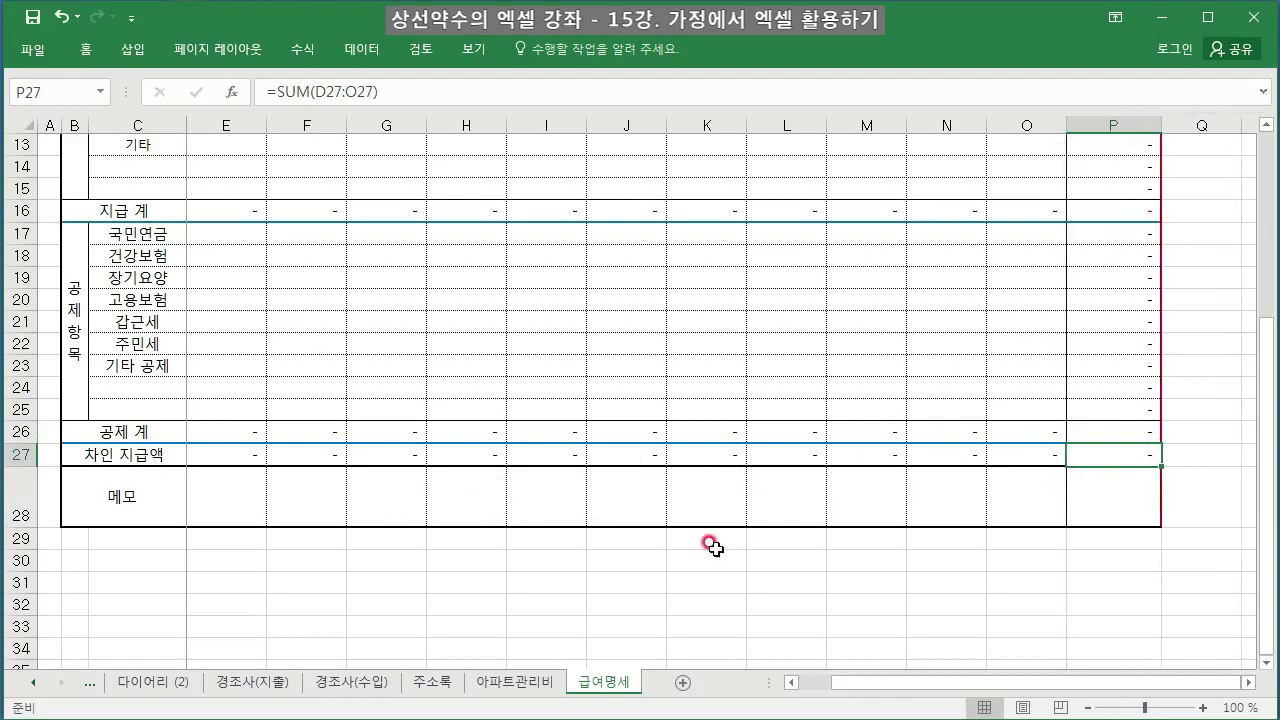
scroll(714, 541, up, 4)
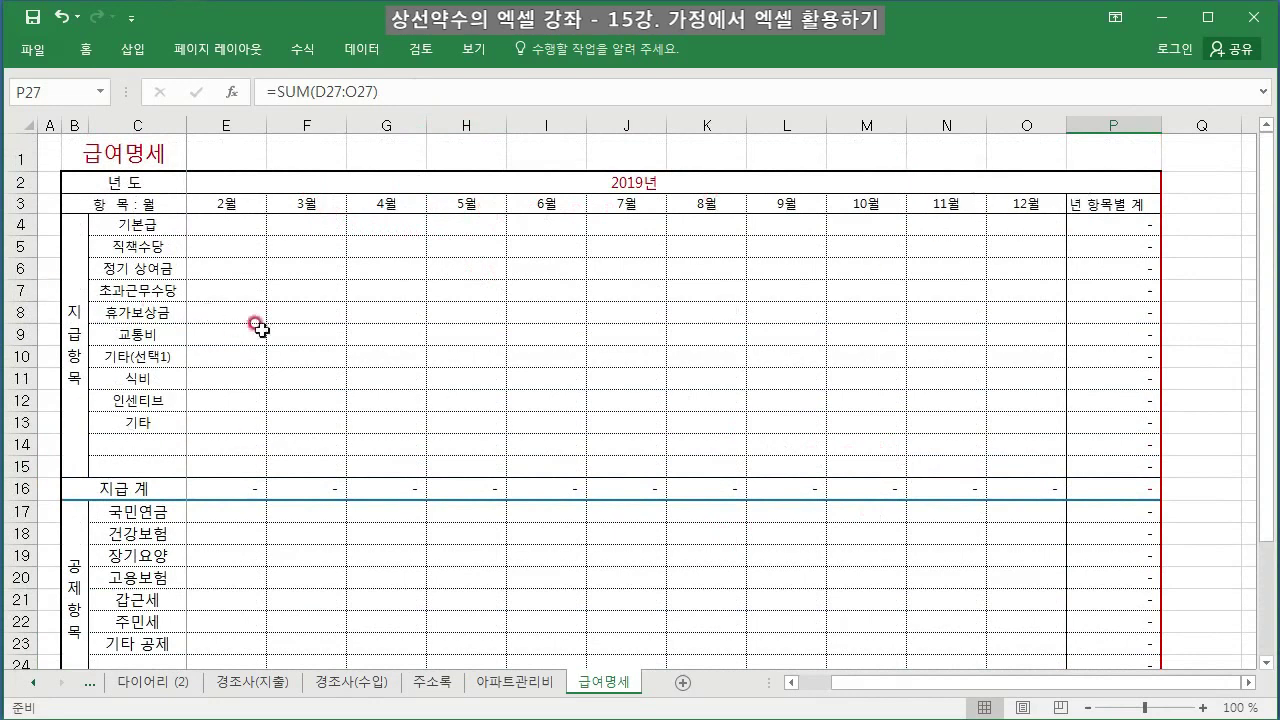
click(304, 399)
- Copy columns E through P of the 급여명세 sheet and insert the copied cells at column Q
drag(197, 124, 1078, 100)
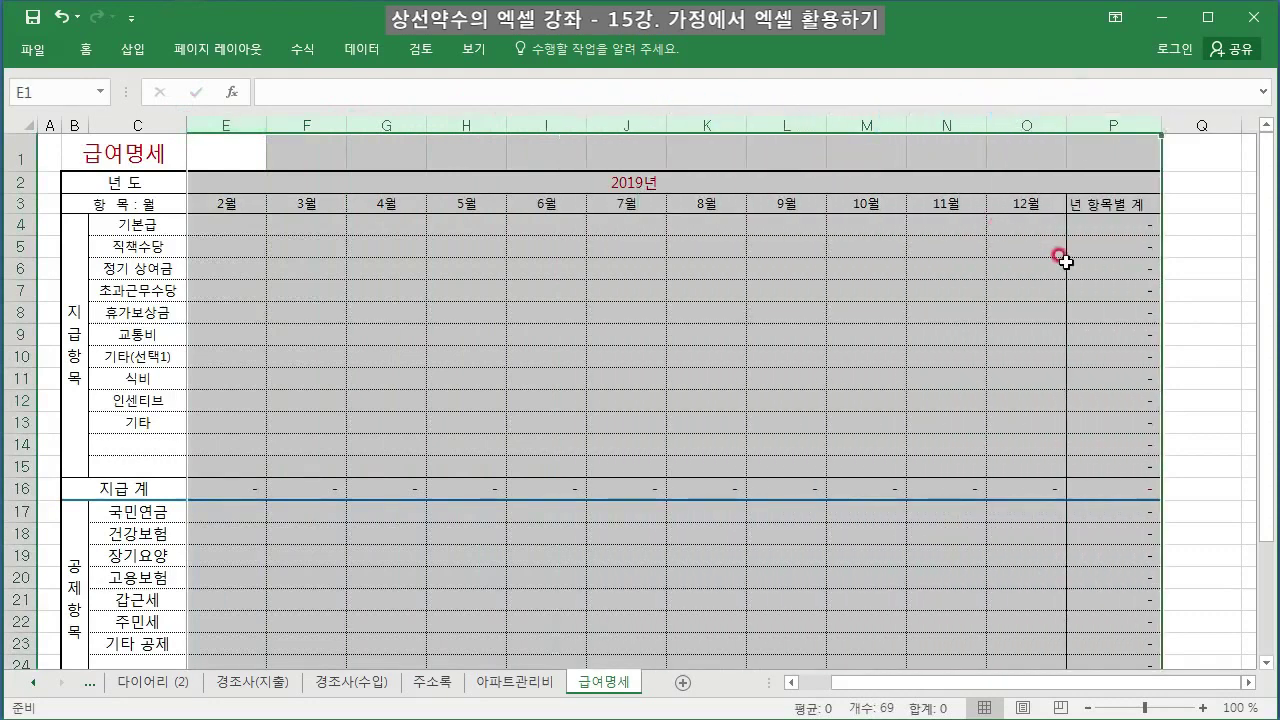
key(ctrl+c)
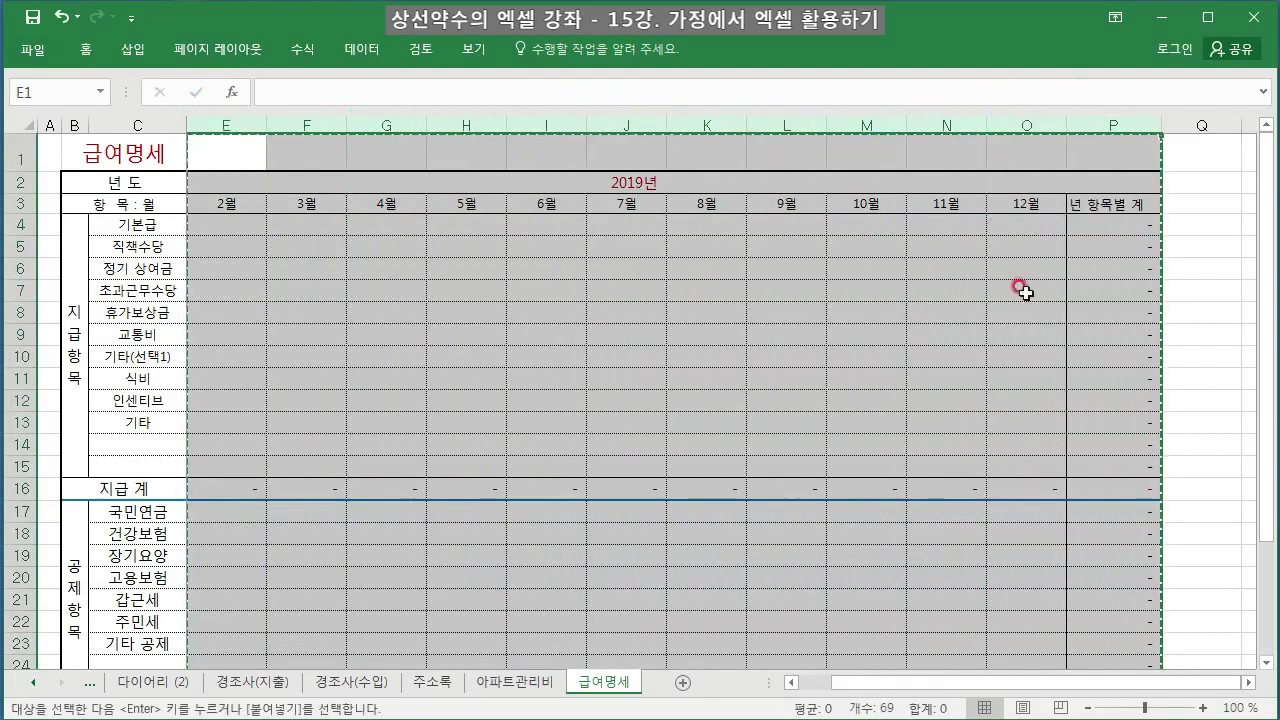
click(1203, 120)
right_click(1200, 122)
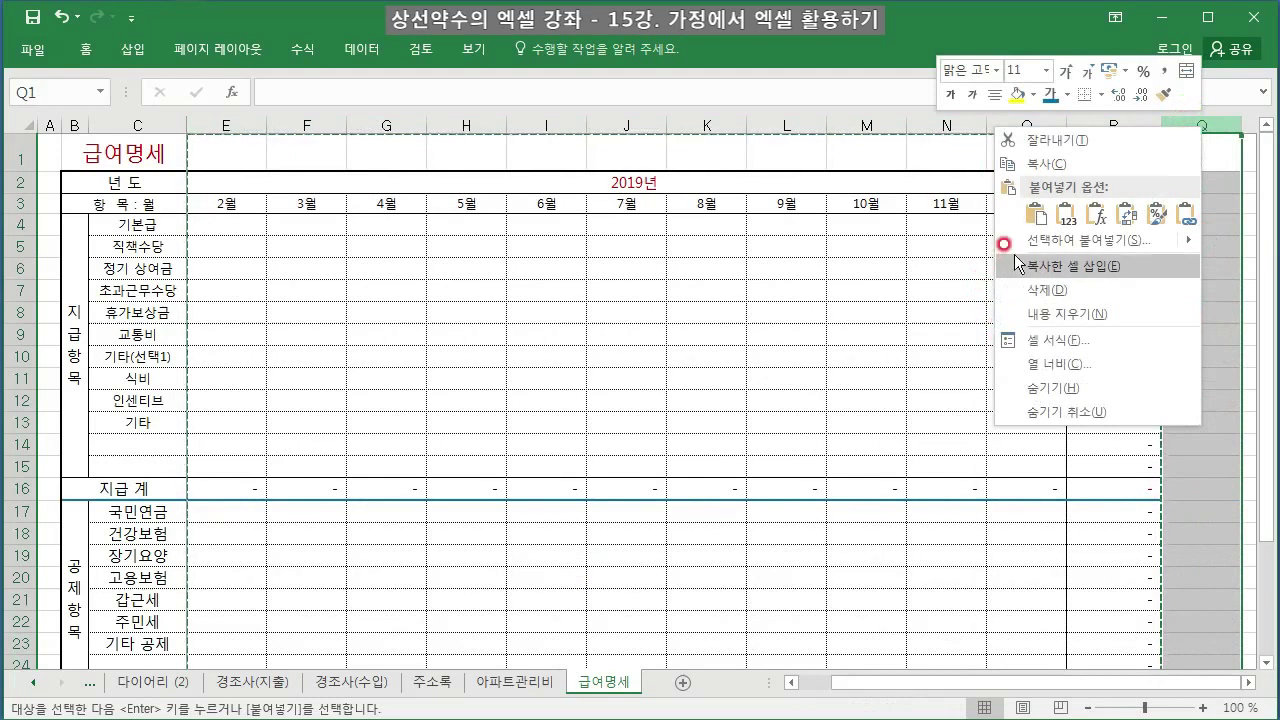
click(1097, 260)
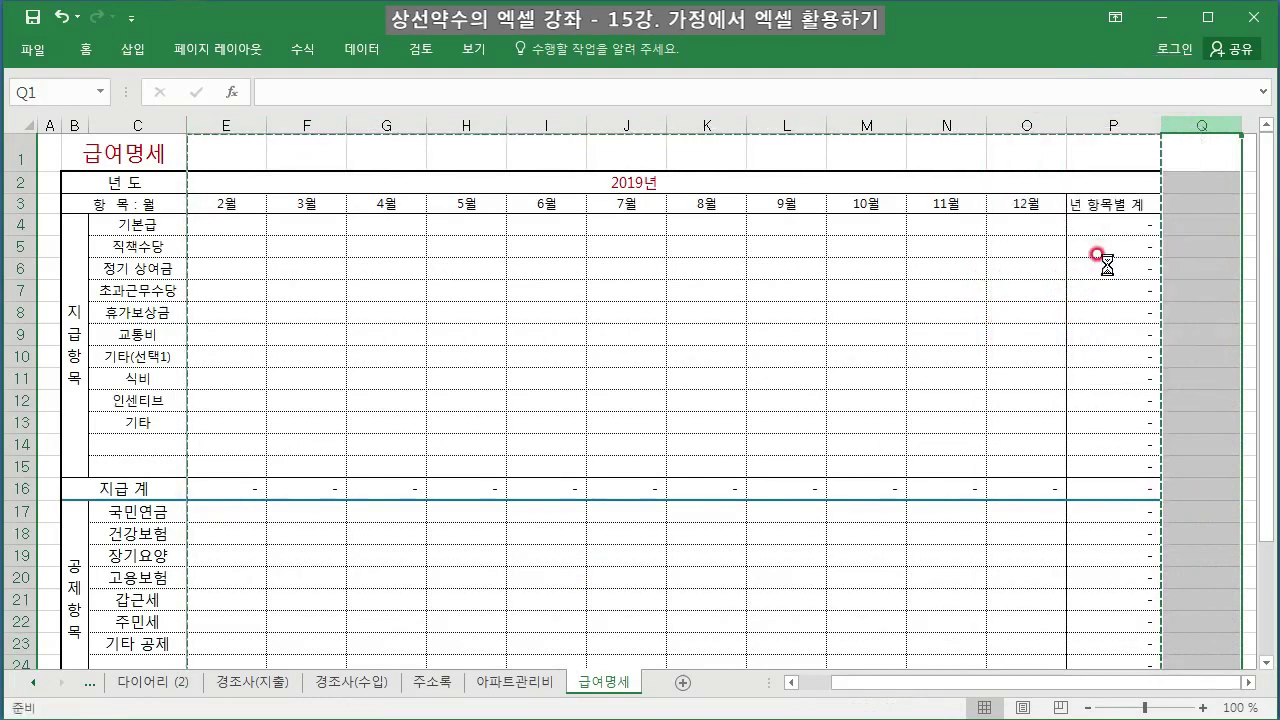
drag(901, 684, 1187, 621)
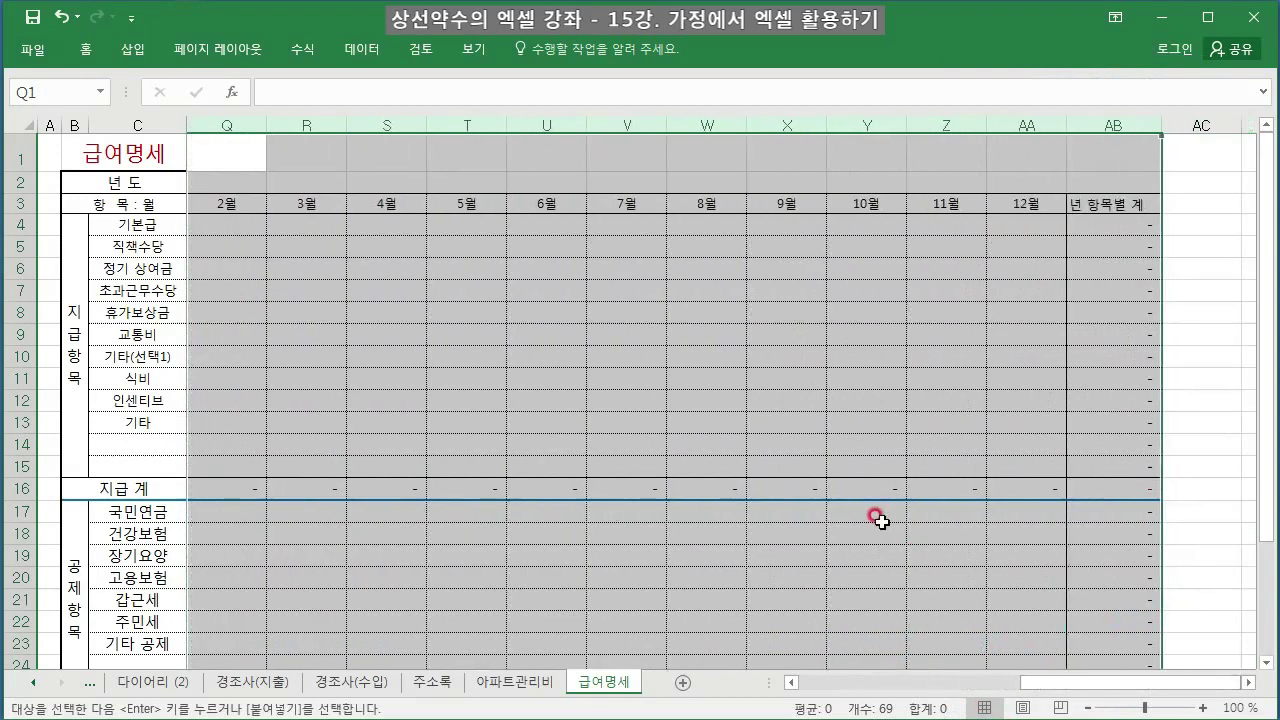
click(879, 519)
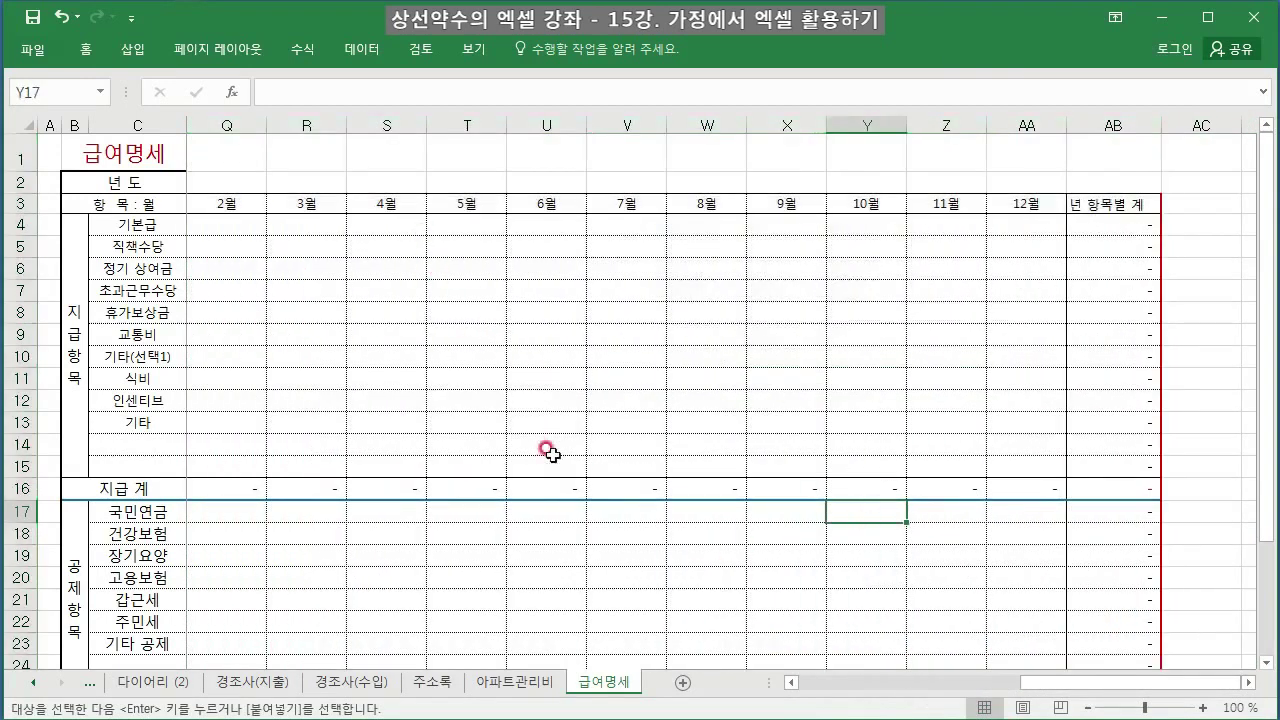
- Merge and centre the year row cells Q2 through AB2 and enter 2020년 as the new table's year
drag(1100, 677, 1057, 663)
click(303, 178)
drag(303, 178, 1183, 186)
key(alt+h)
key(m)
key(c)
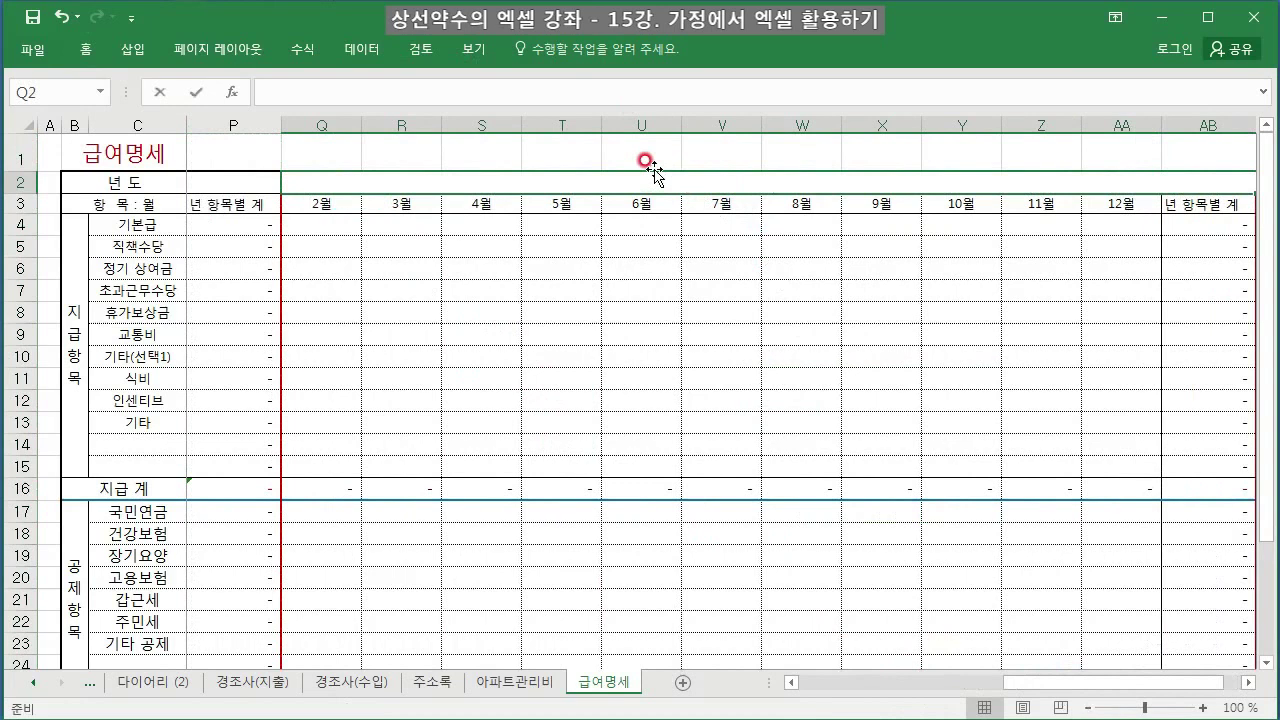
text(2020년)
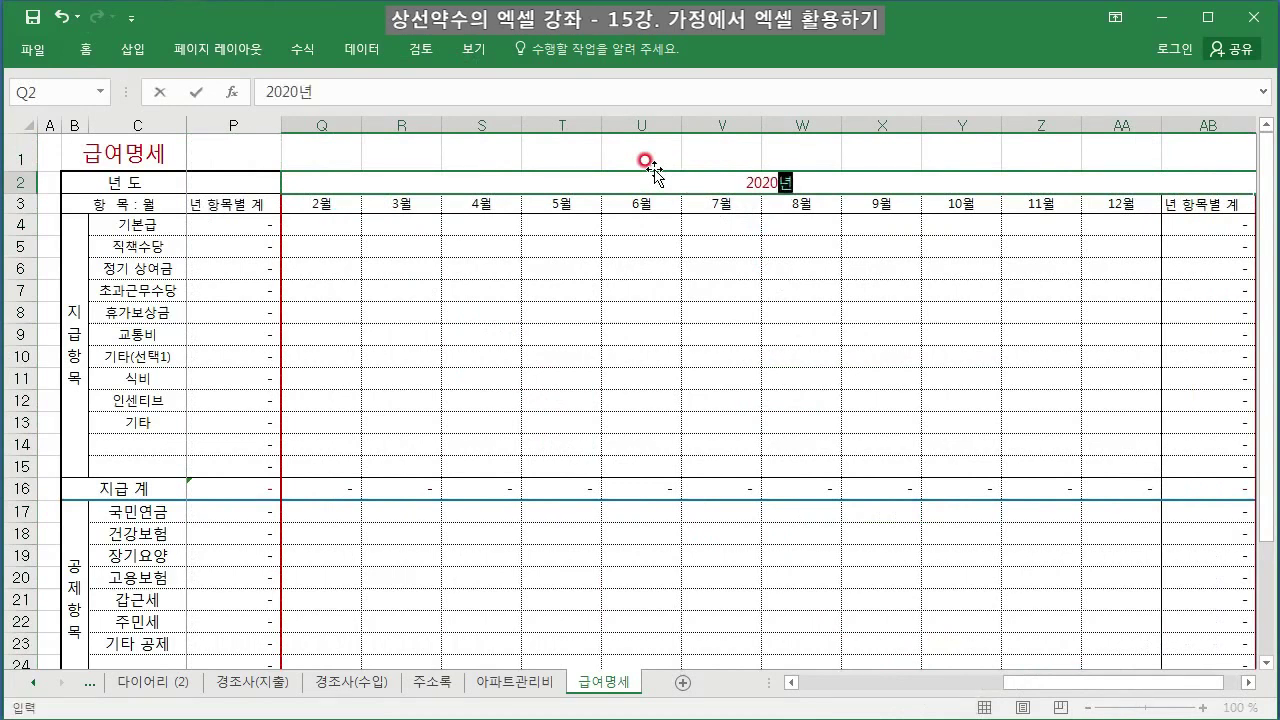
click(385, 428)
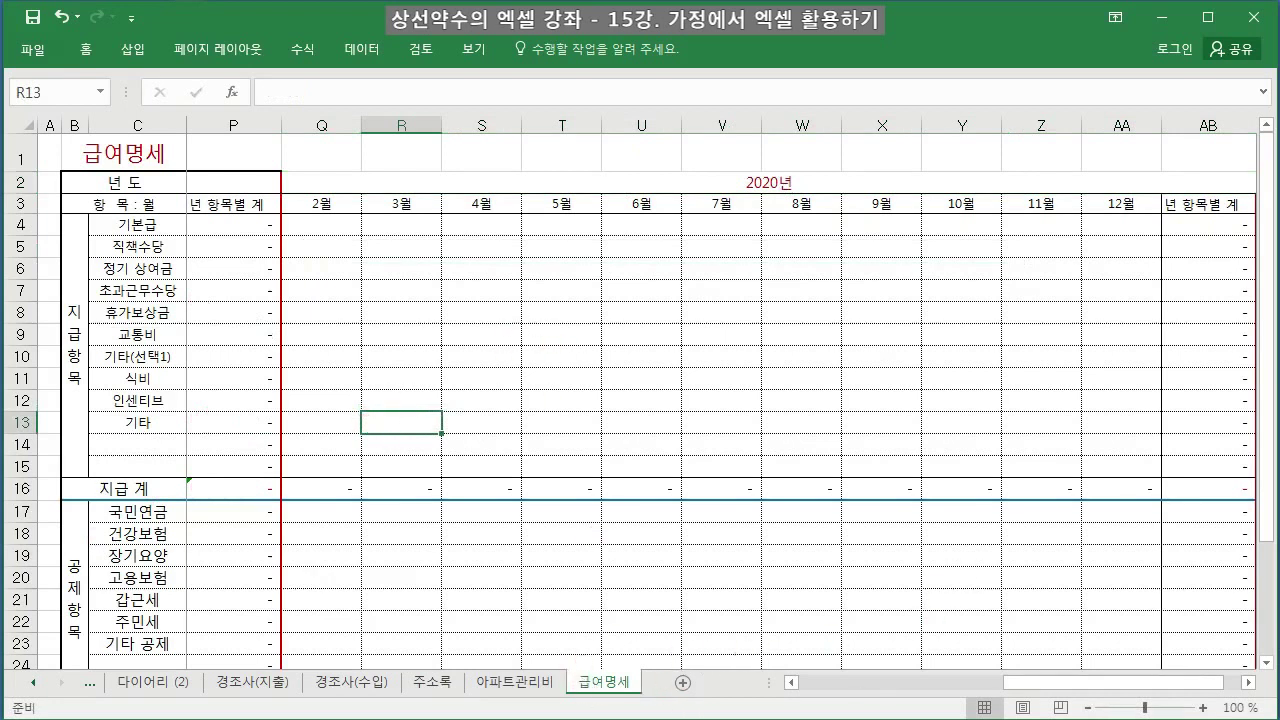
drag(1150, 683, 1190, 704)
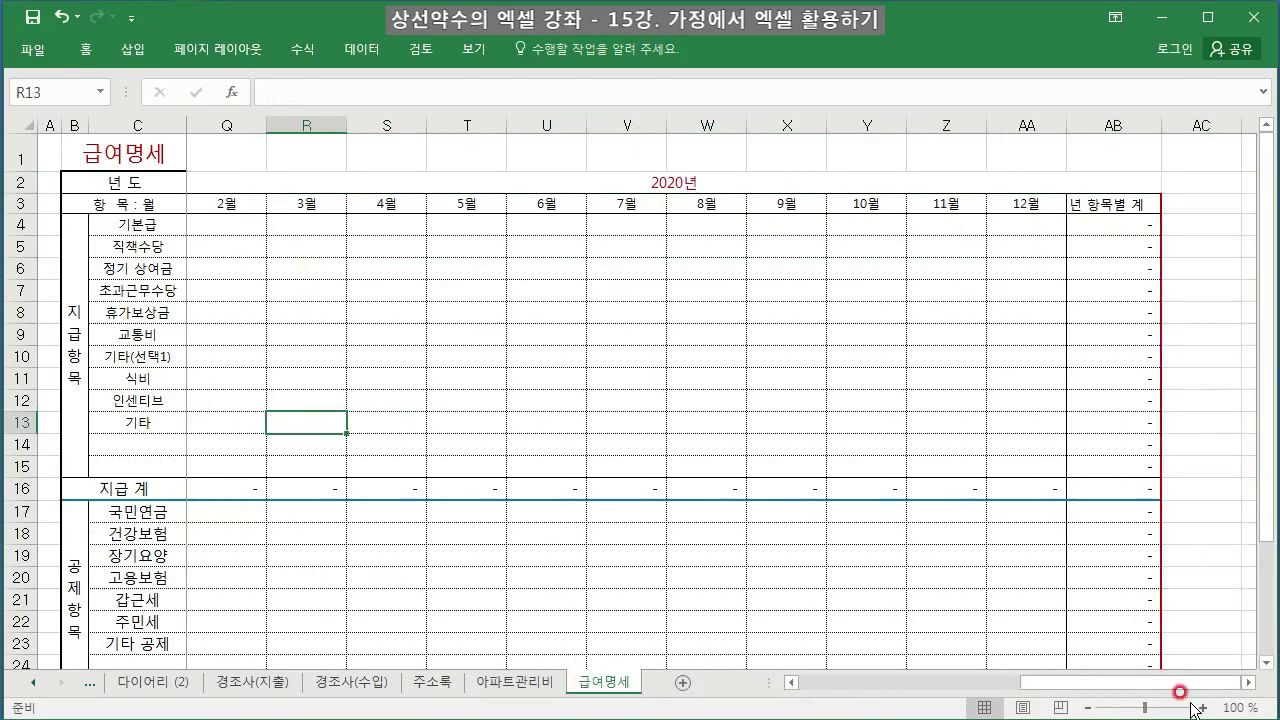